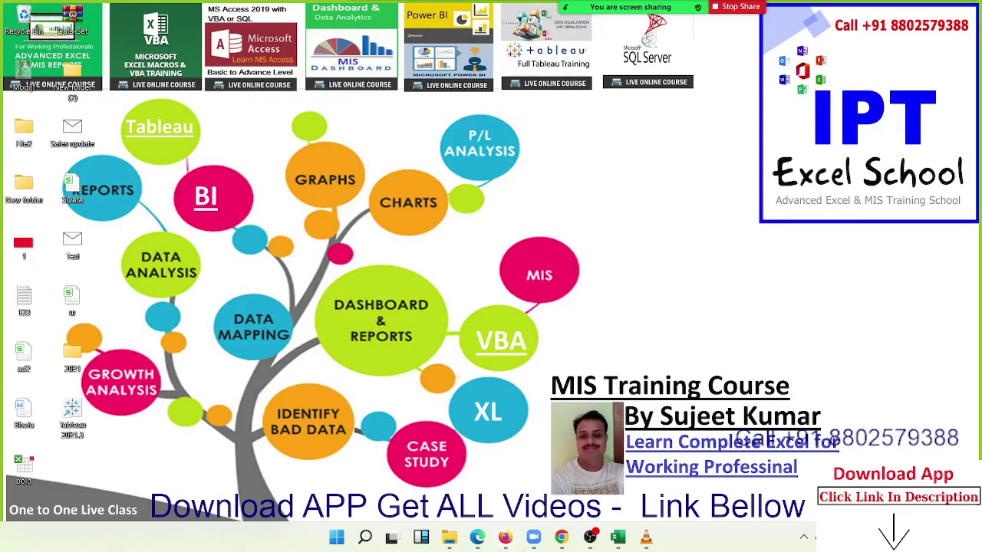
Open a new Chrome tab and load the Power BI homepage at powerbi.microsoft.com.
click(562, 537)
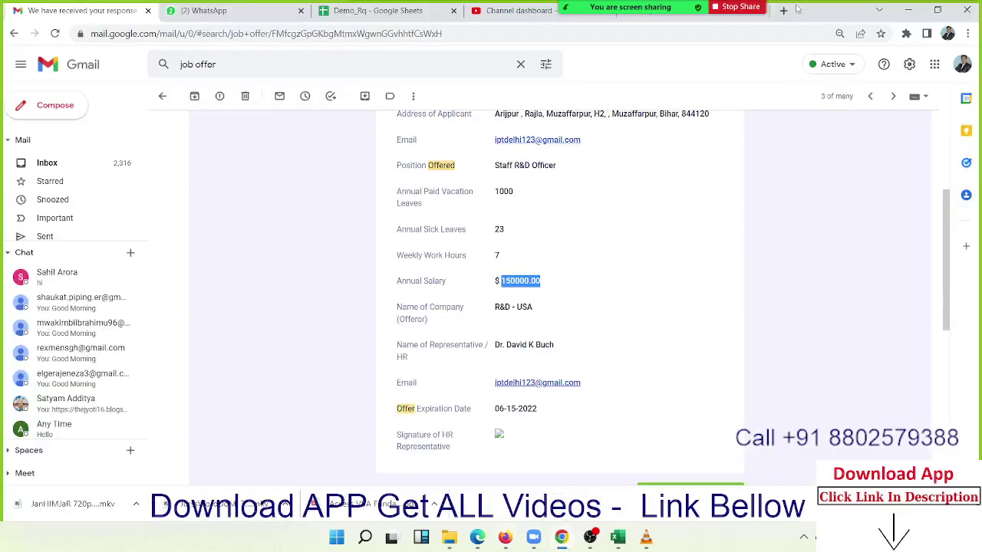
click(783, 10)
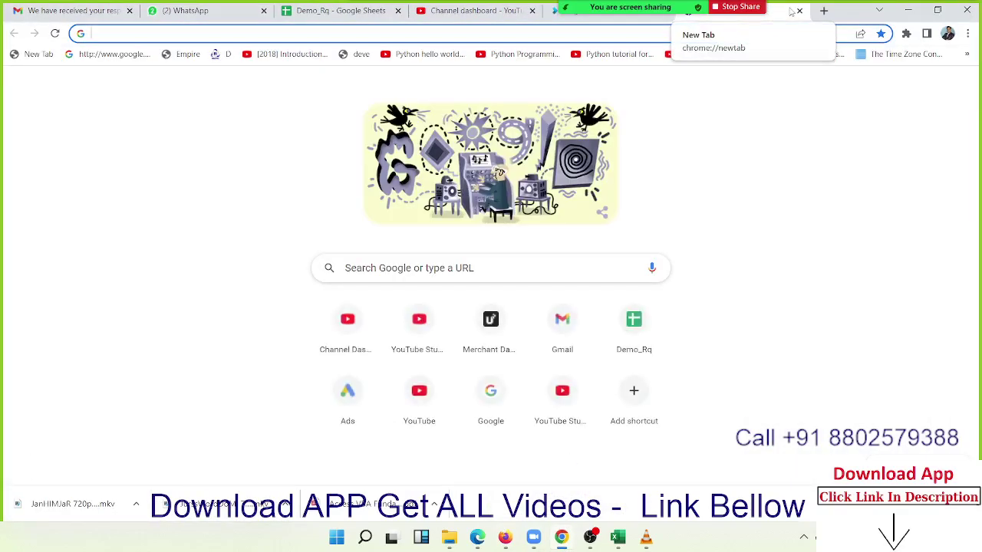
text(pow)
key(Return)
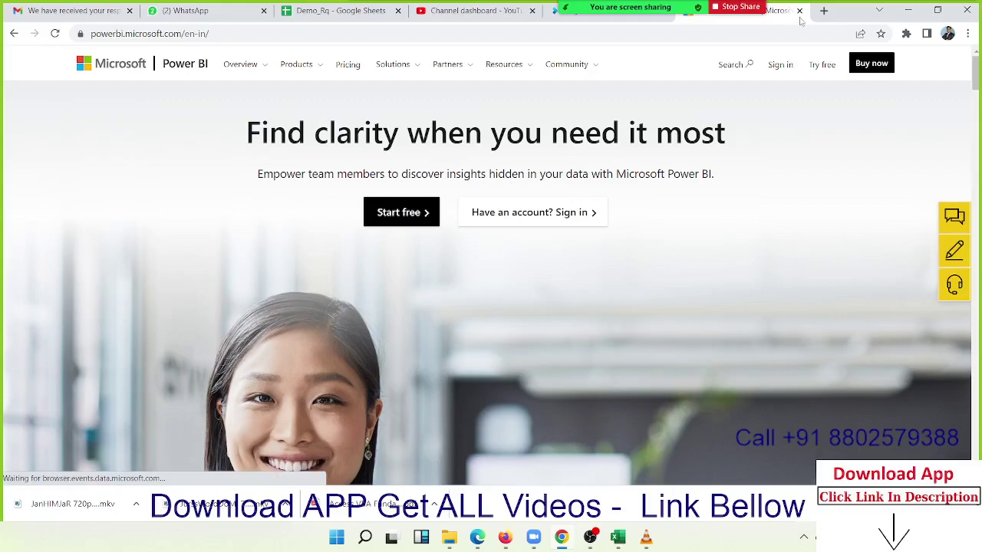
click(297, 64)
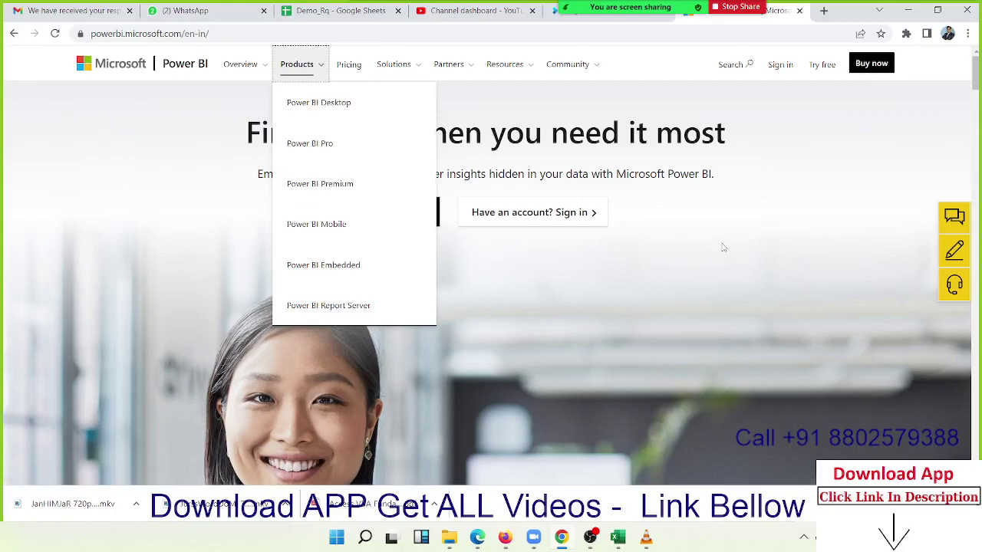
click(186, 68)
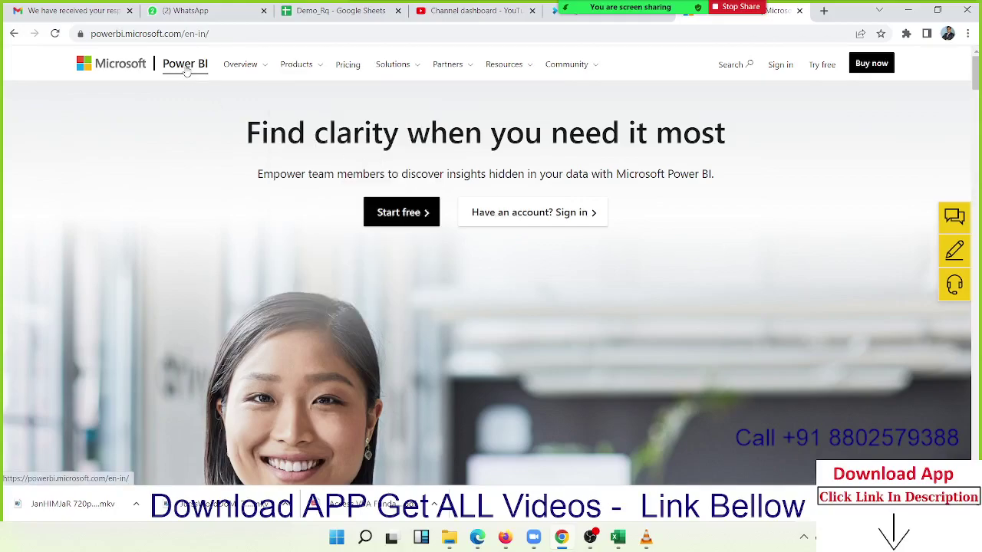
scroll(486, 301, down, 5)
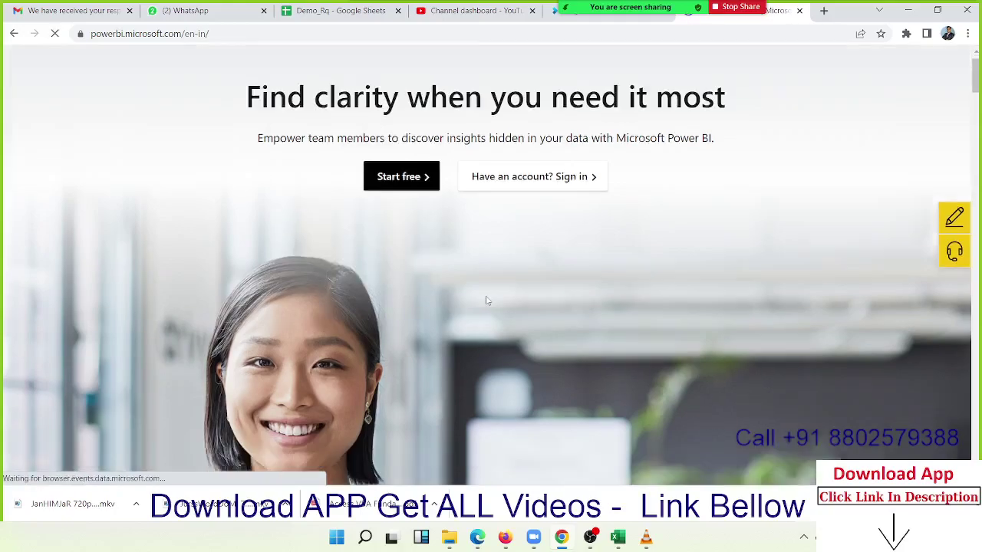
scroll(487, 301, down, 5)
scroll(487, 301, down, 1)
scroll(486, 300, down, 5)
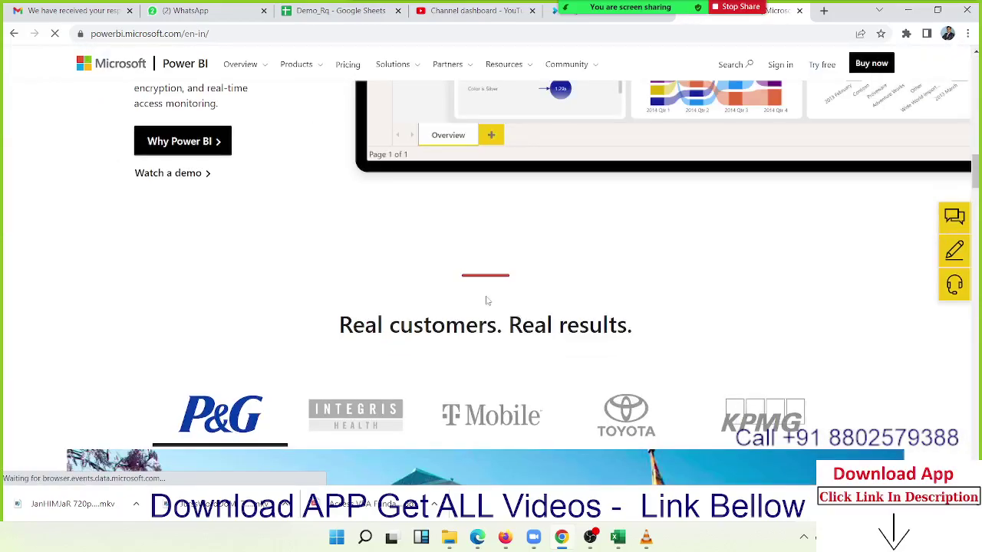
scroll(487, 301, down, 3)
scroll(487, 301, up, 8)
scroll(486, 301, down, 3)
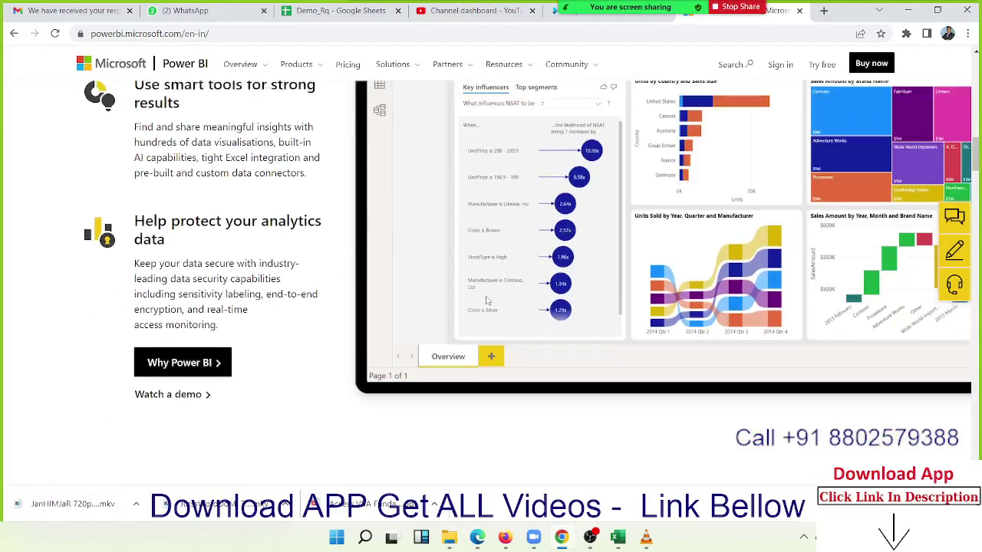
scroll(487, 301, up, 5)
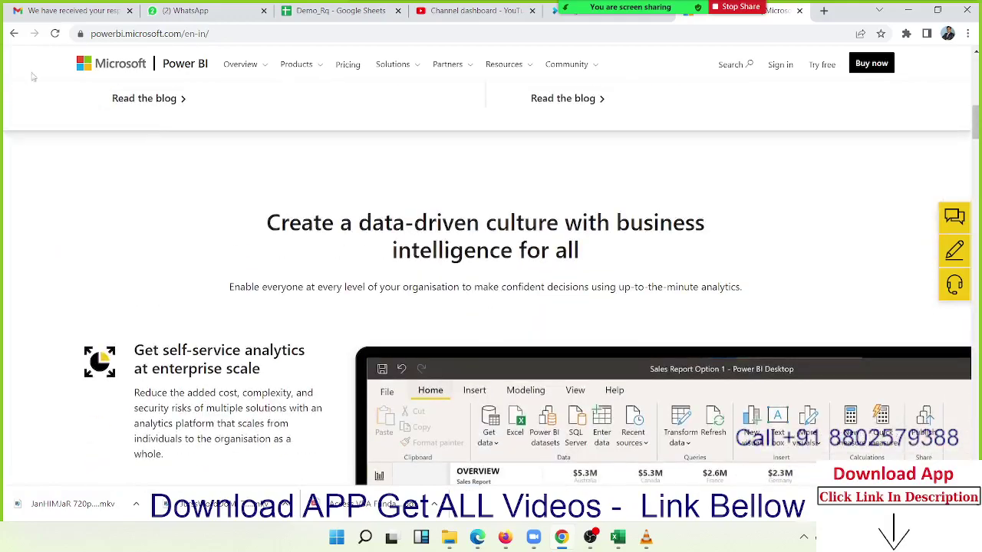
Search Google for 'download power bi' and open the 'Downloads - Microsoft Power BI' result.
click(136, 35)
text(g)
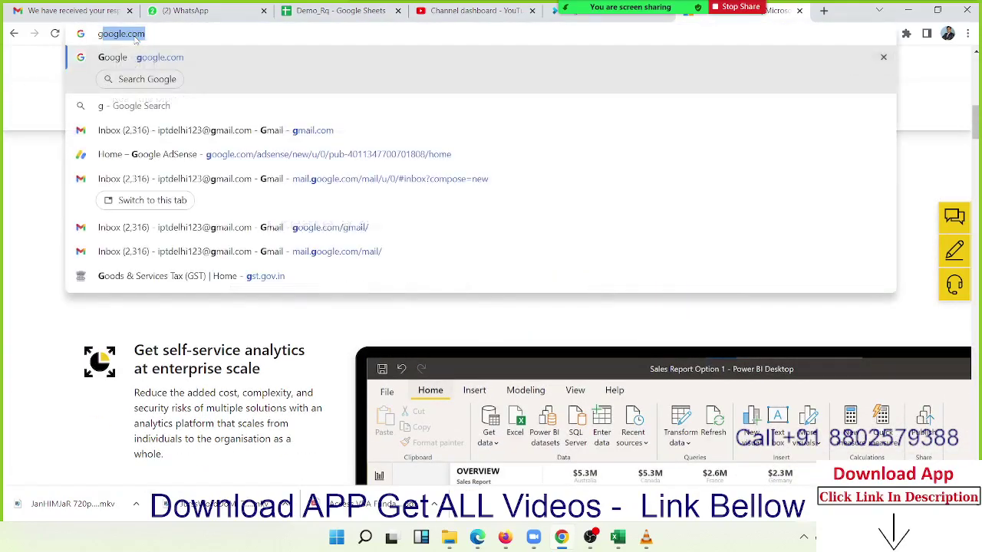
text(o)
key(Return)
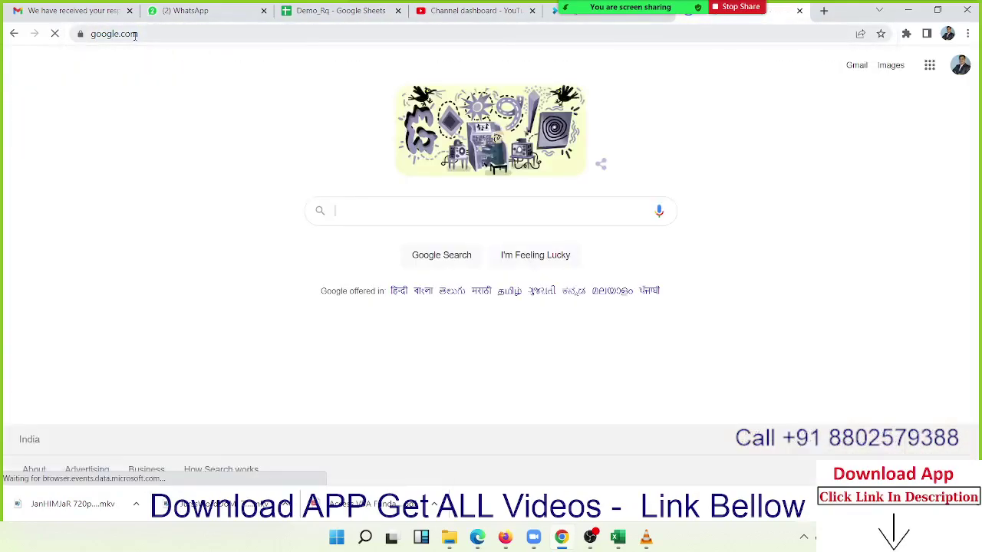
text(down)
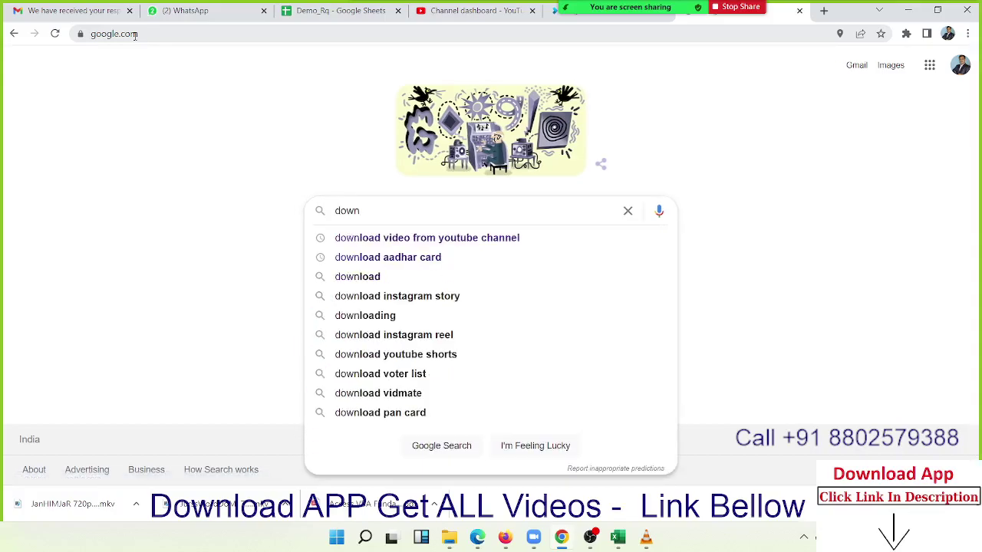
key(Down)
key(Down)
key(Down)
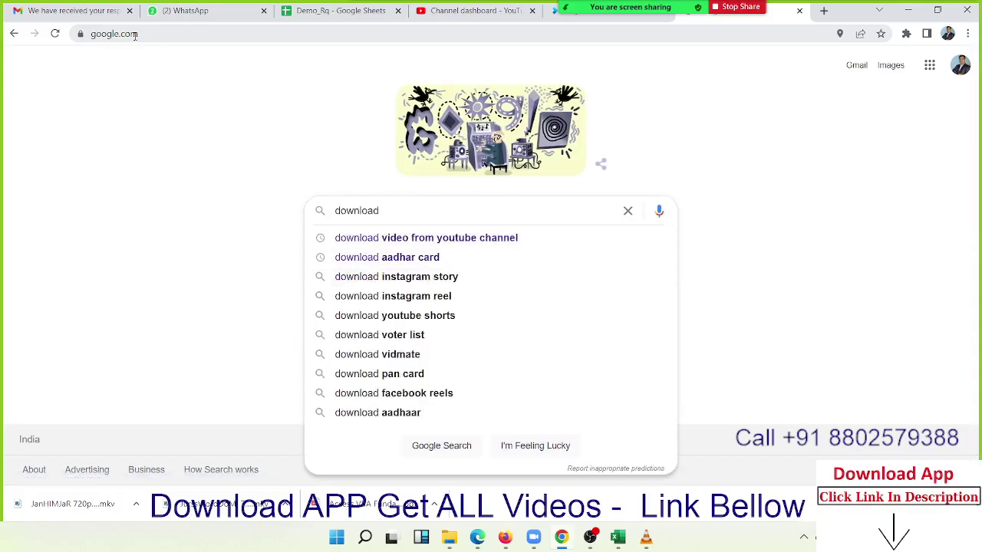
text(power)
key(Down)
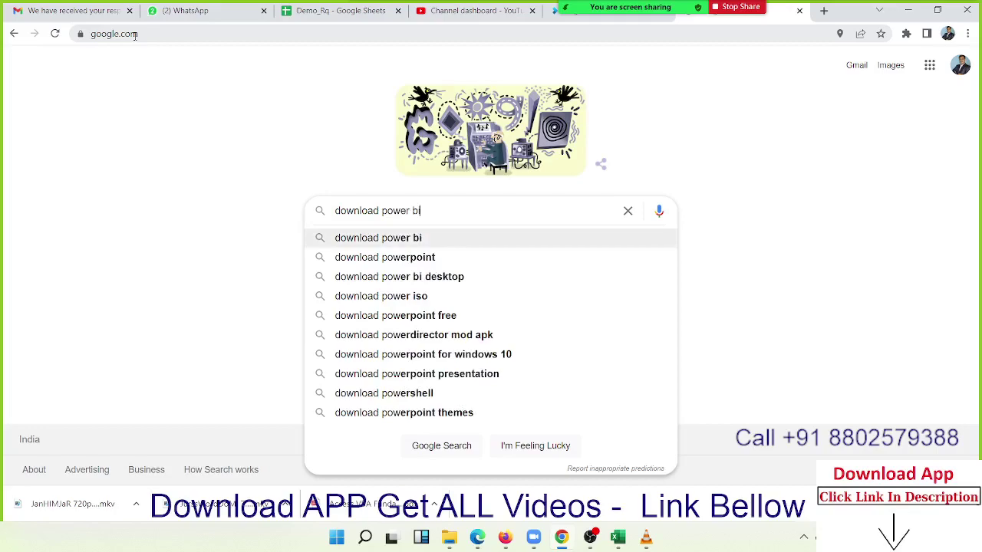
key(Return)
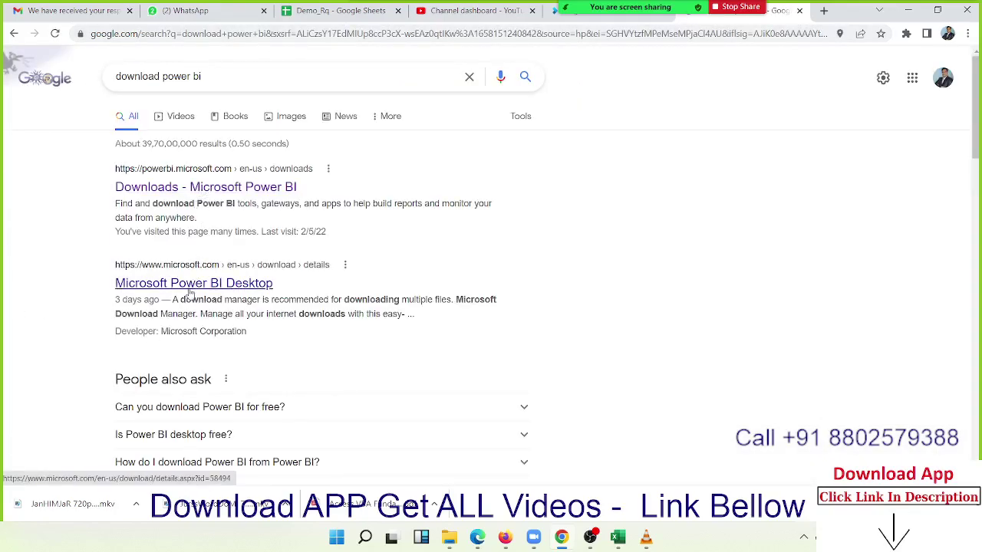
click(201, 189)
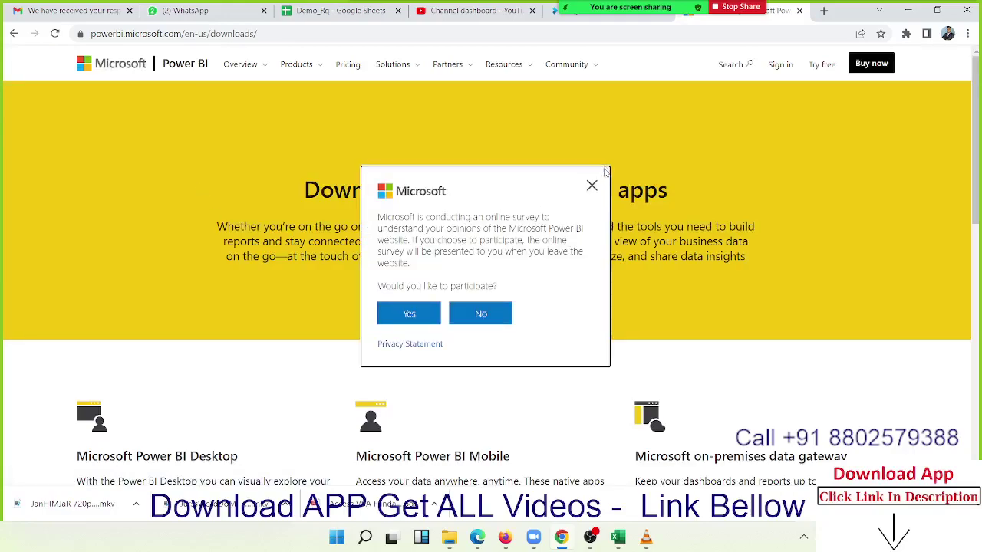
Close the survey popup and choose Advanced download options under Microsoft Power BI Desktop.
click(592, 187)
scroll(176, 248, down, 5)
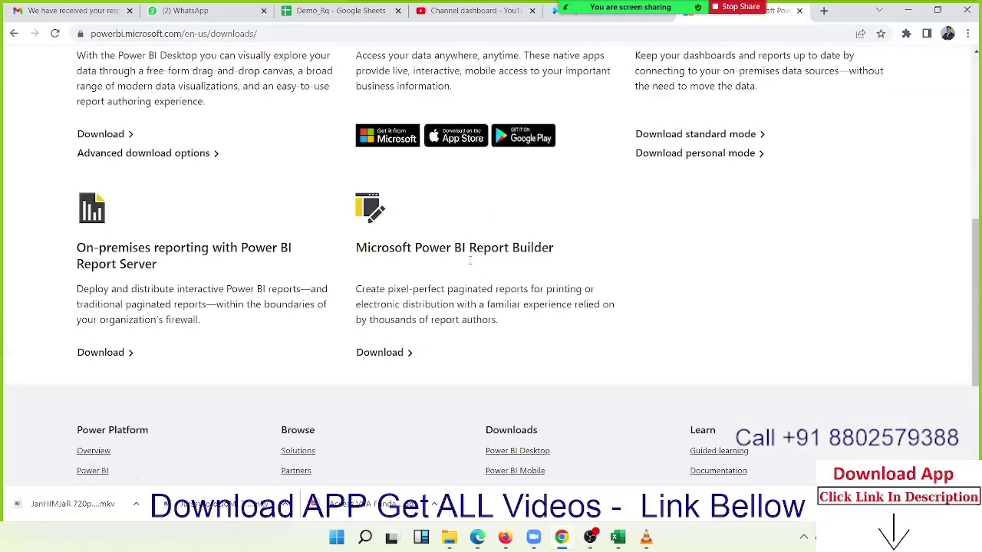
scroll(176, 248, up, 2)
scroll(132, 202, up, 3)
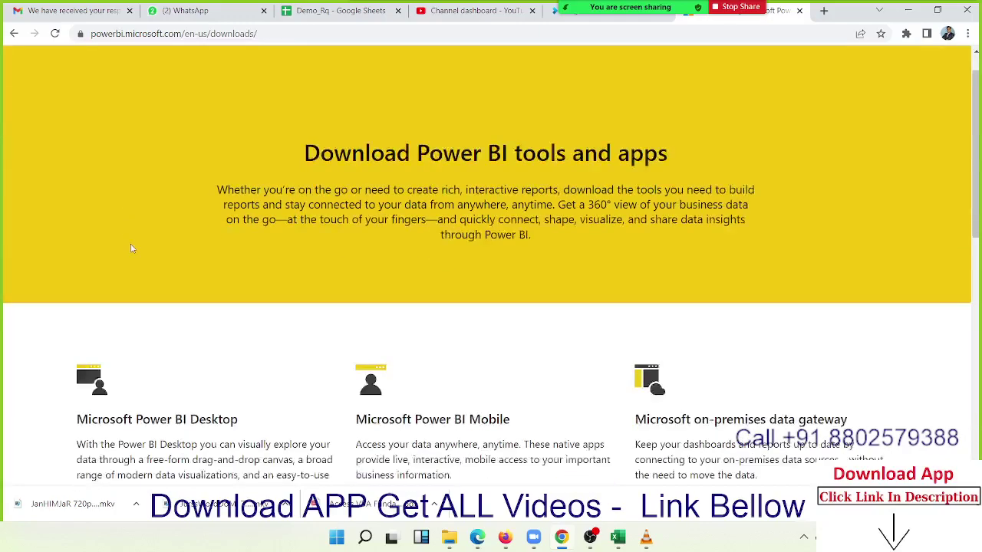
scroll(138, 230, down, 3)
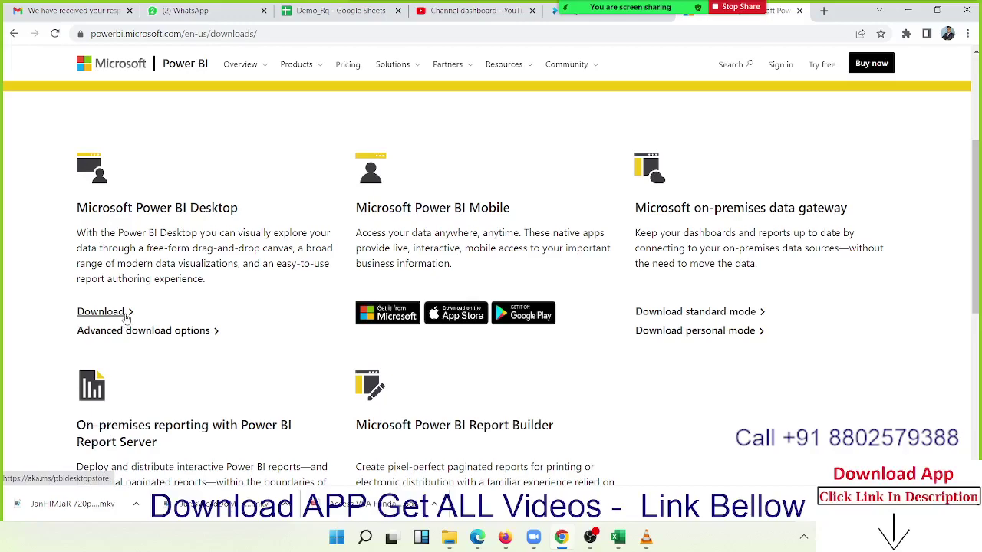
click(127, 318)
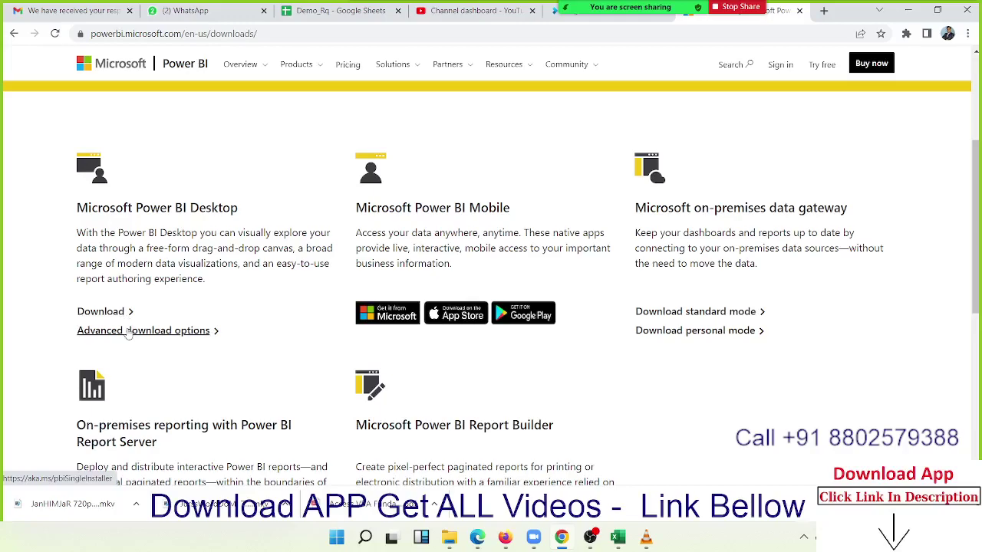
click(128, 331)
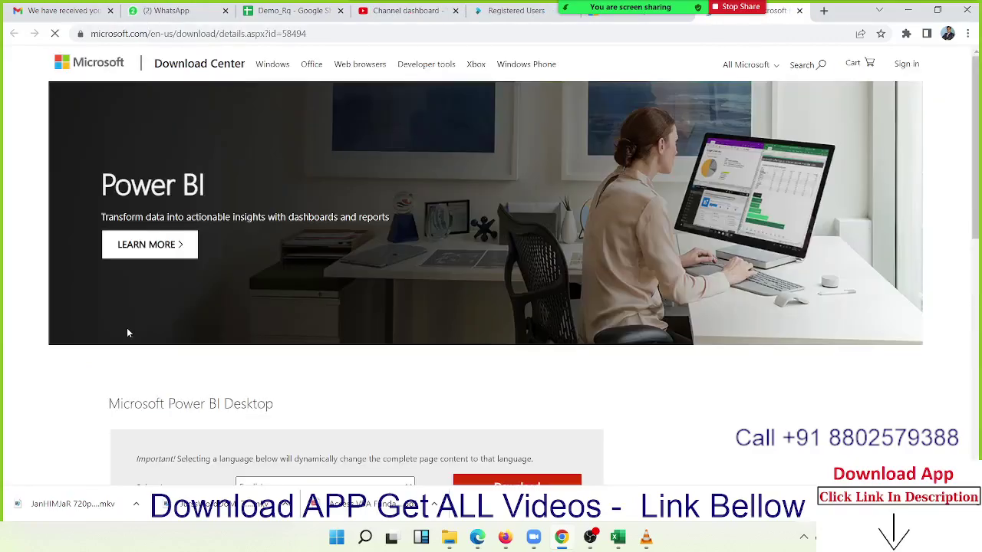
scroll(291, 355, down, 3)
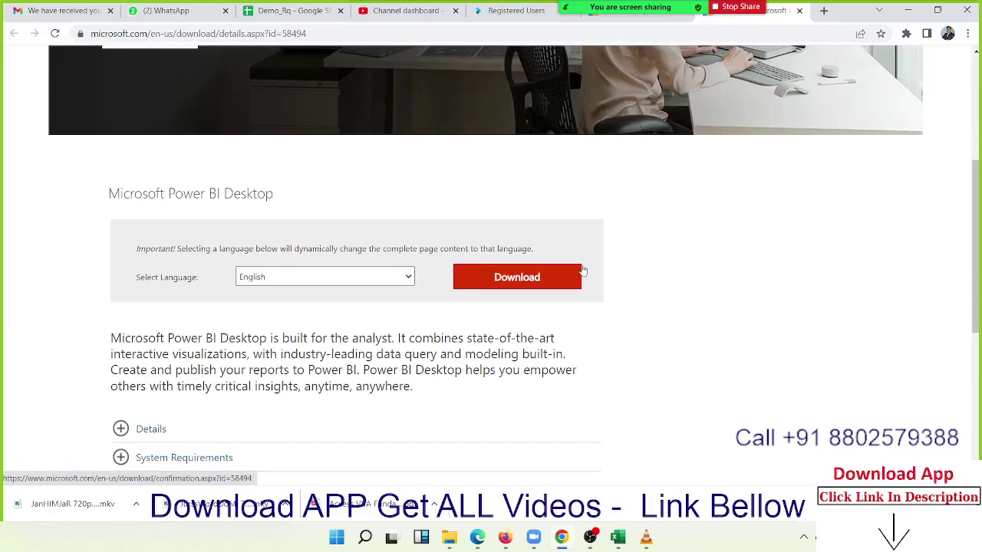
scroll(491, 272, up, 3)
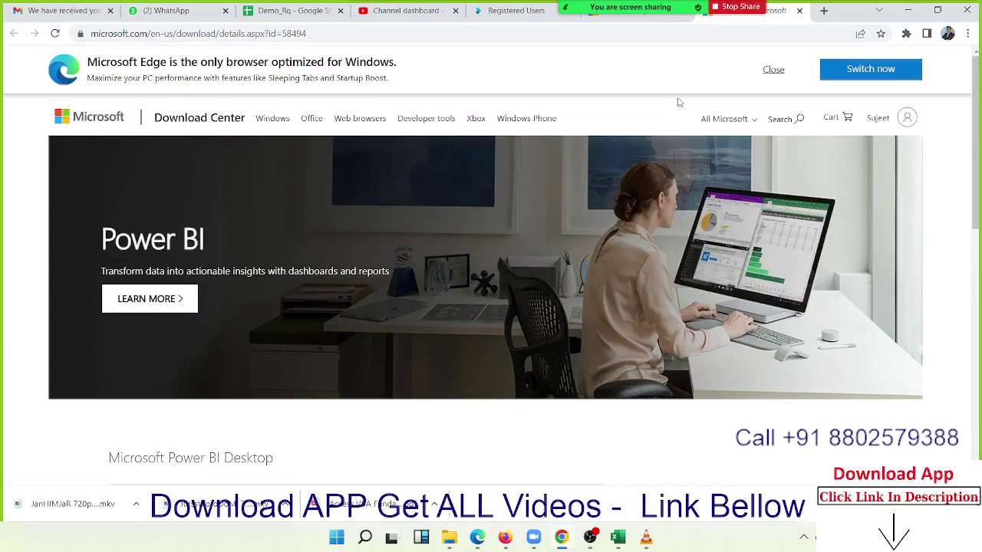
click(772, 70)
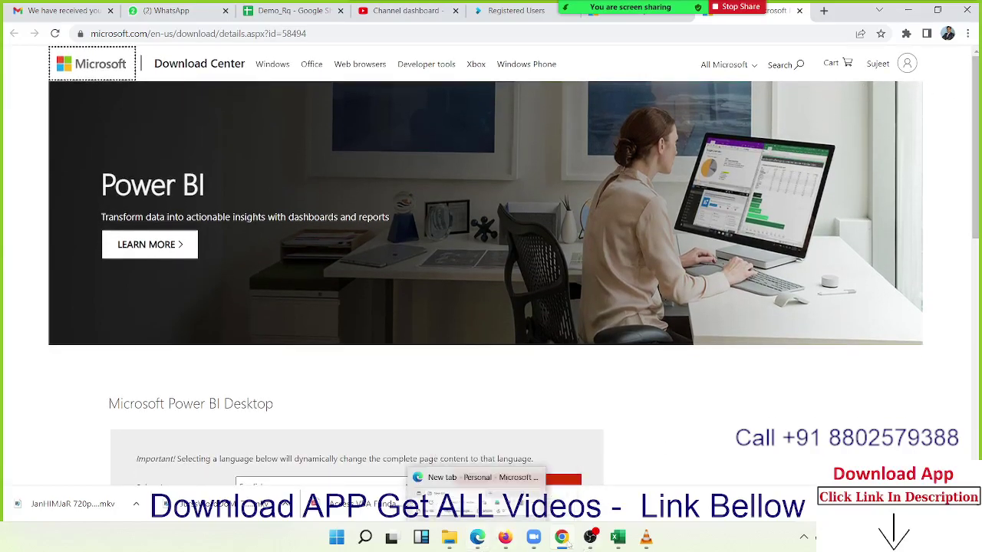
key(super)
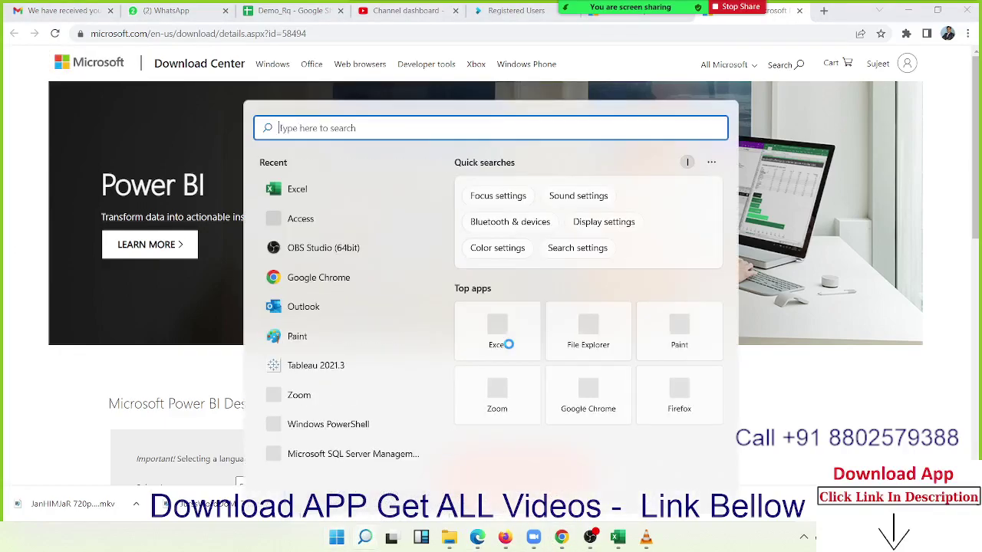
Launch Power BI Desktop from a Start menu search for 'pow'.
text(pow)
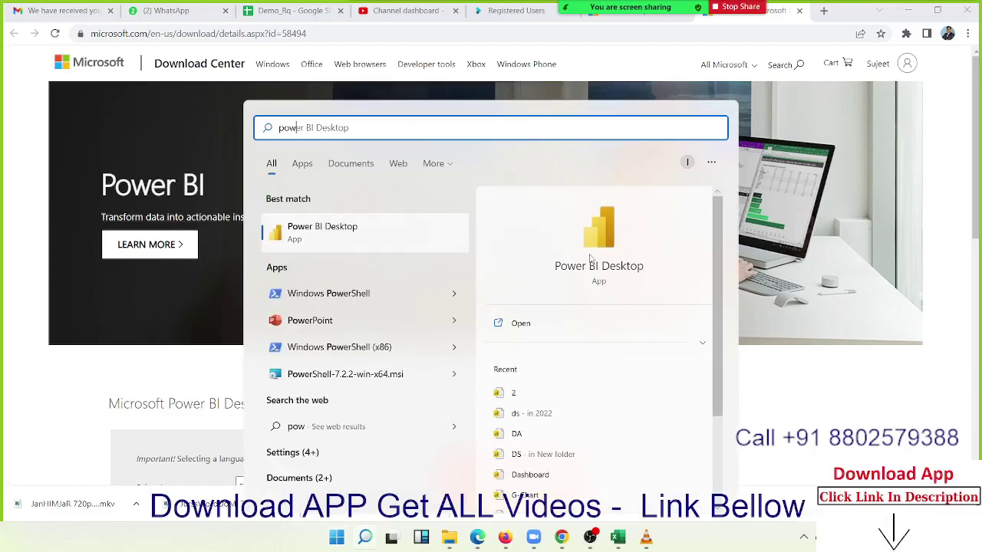
key(Return)
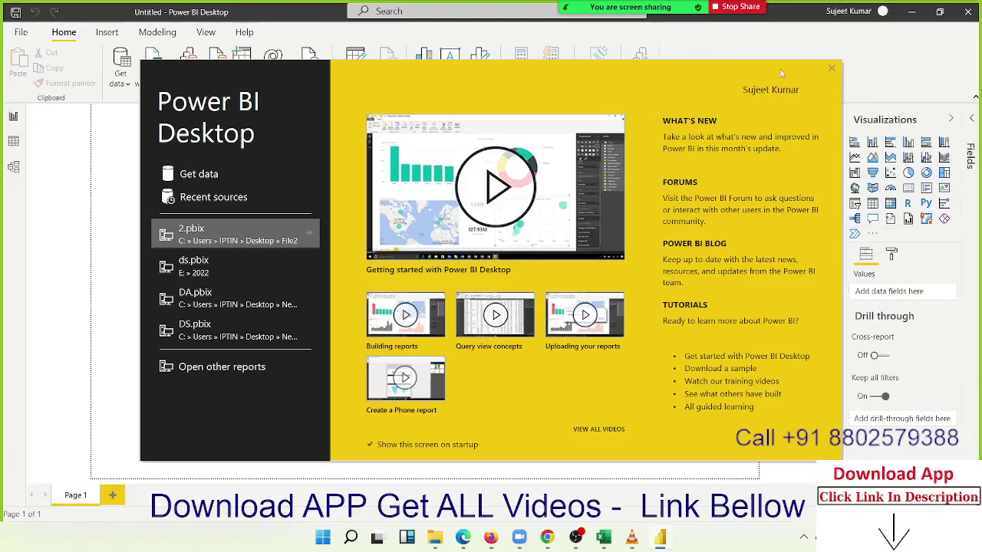
Close the Power BI Desktop welcome screen to reveal the empty report canvas.
click(832, 70)
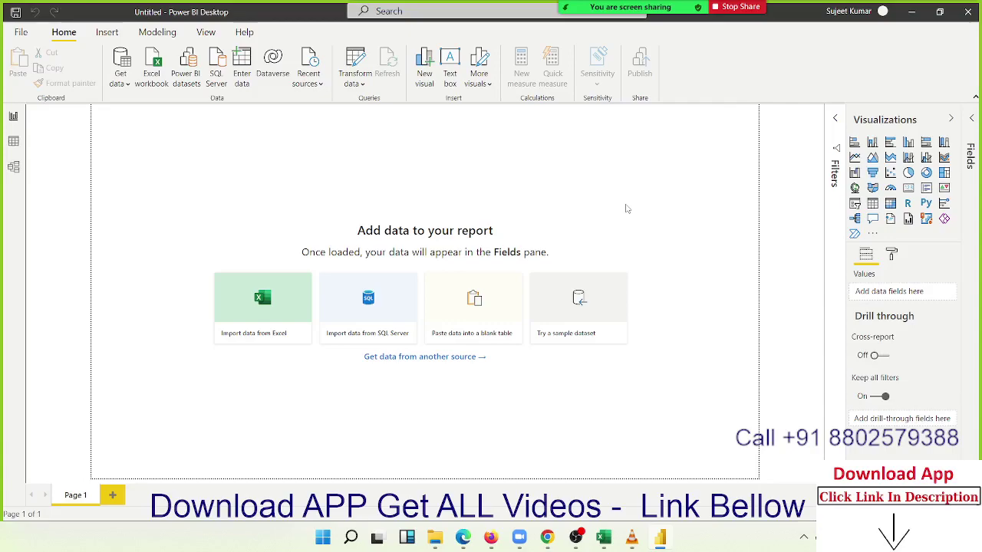
mouse_move(654, 533)
In a new Firefox tab, search Google for 'power bi' and open powerbi.microsoft.com.
click(491, 537)
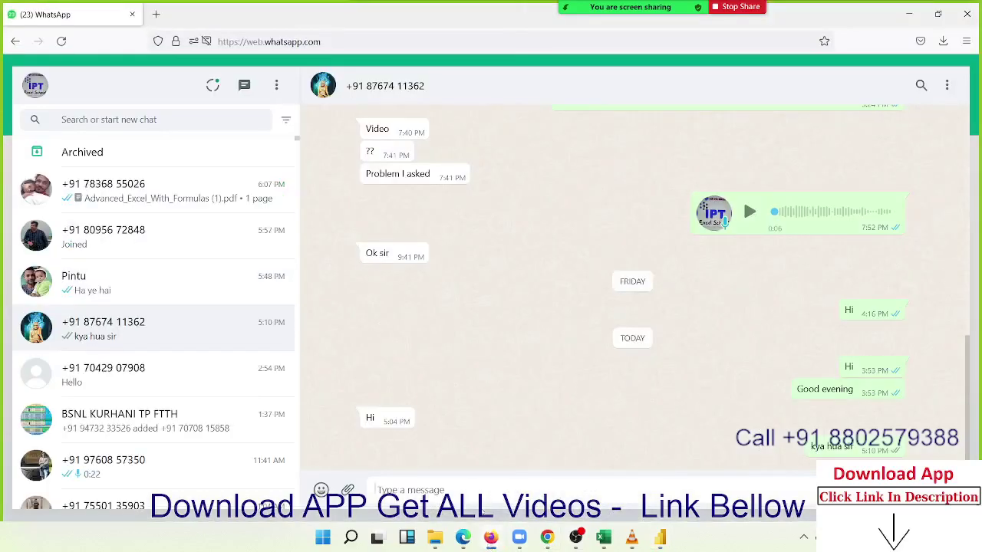
click(156, 14)
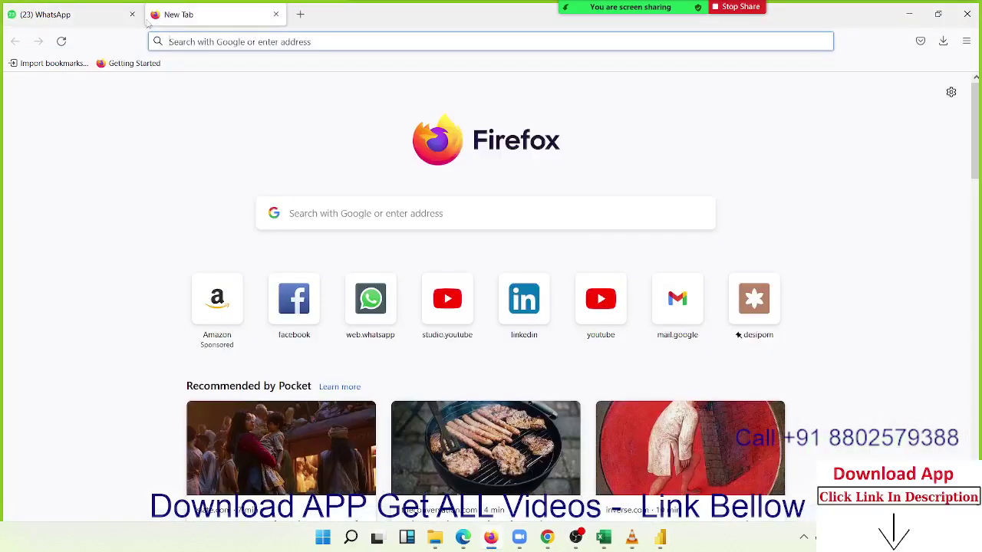
click(132, 14)
click(219, 43)
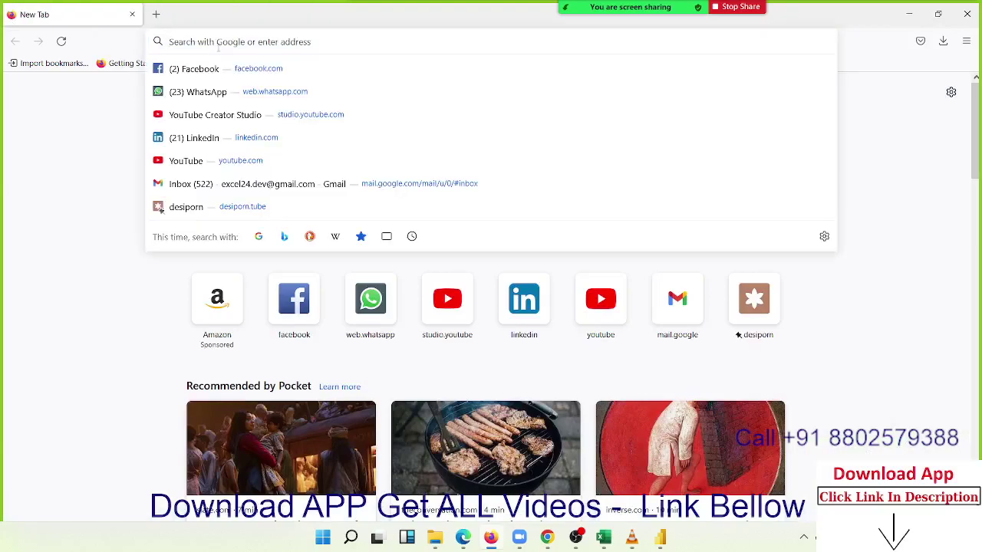
text(pow)
text(er bi)
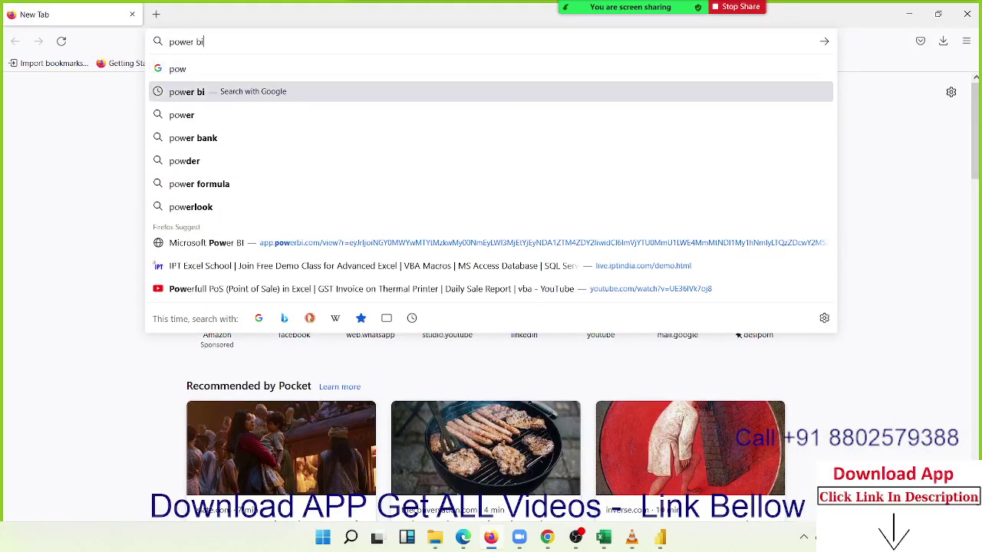
key(Return)
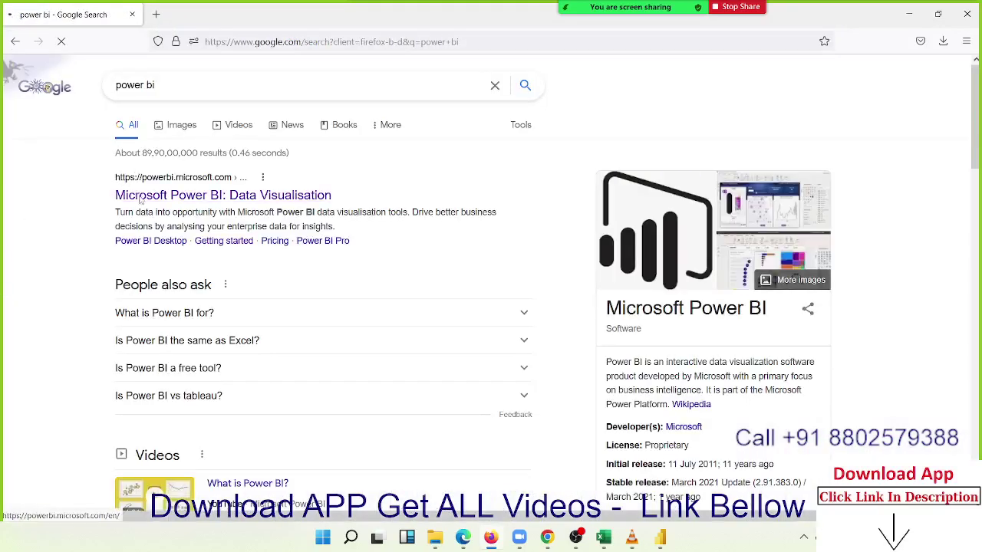
click(141, 198)
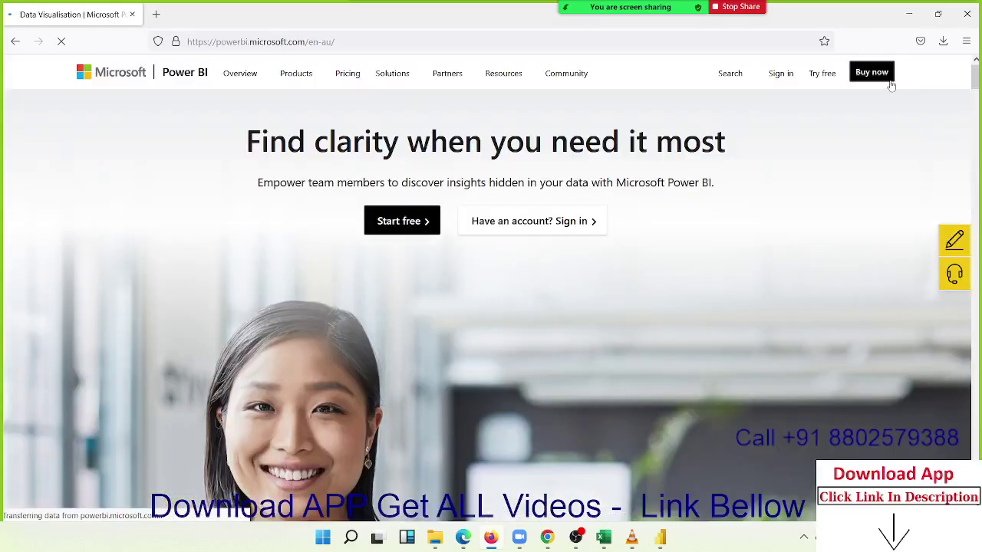
Try signing in to Power BI, then close the account recovery page.
click(788, 81)
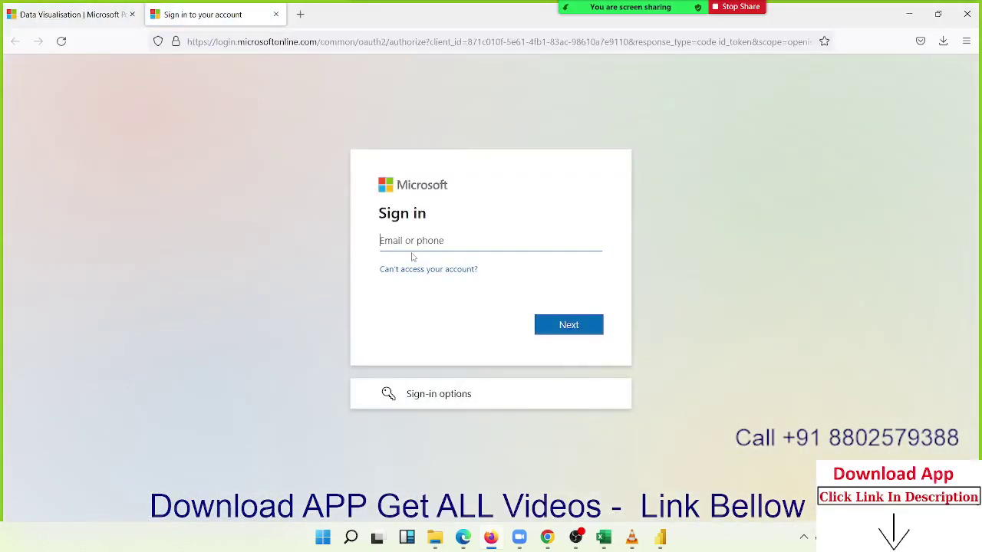
click(412, 270)
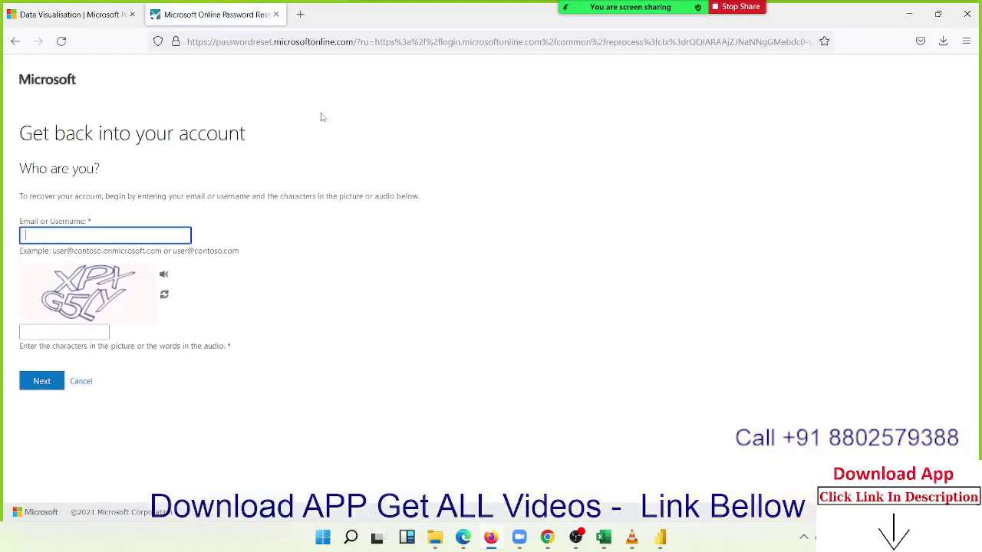
click(277, 14)
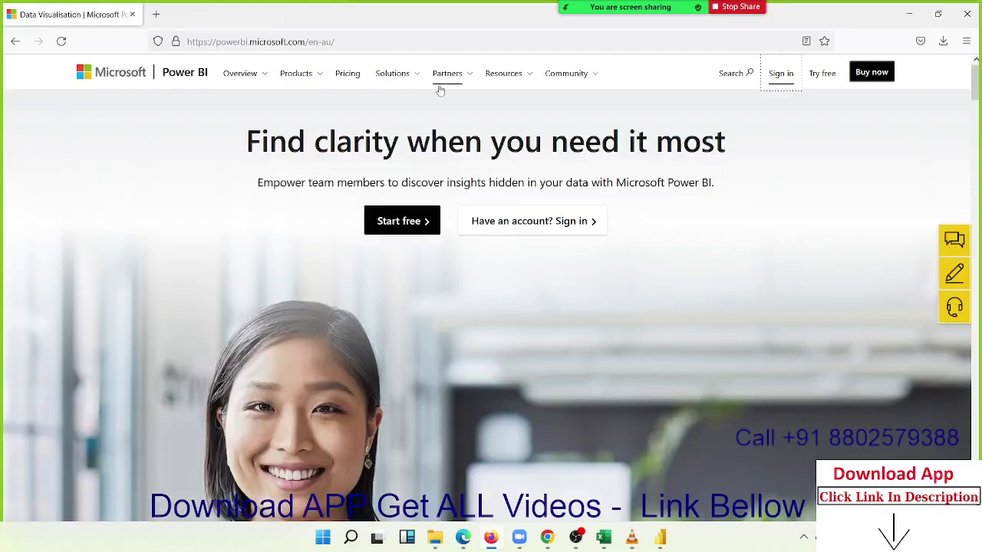
Start the free trial with a personal Gmail address, then choose to enter a work email.
click(821, 83)
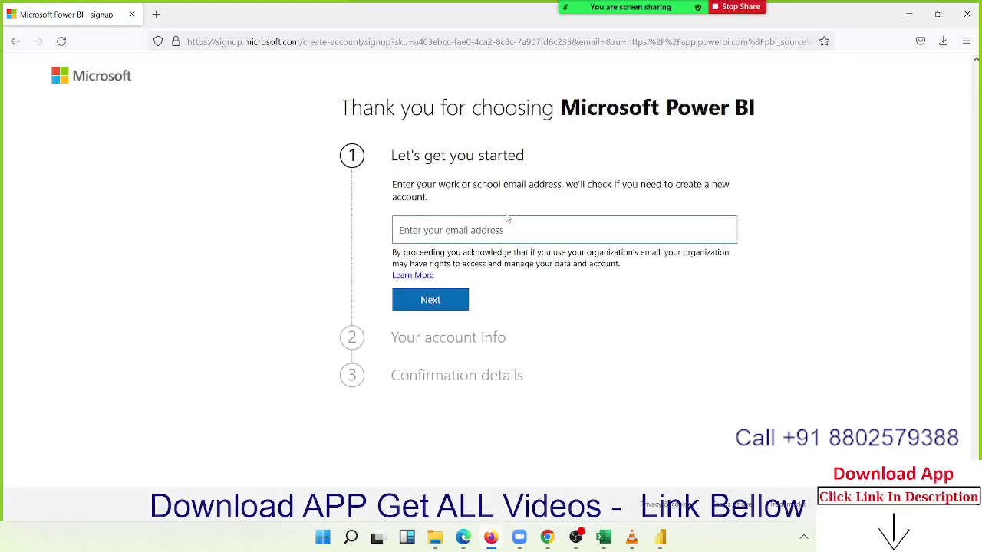
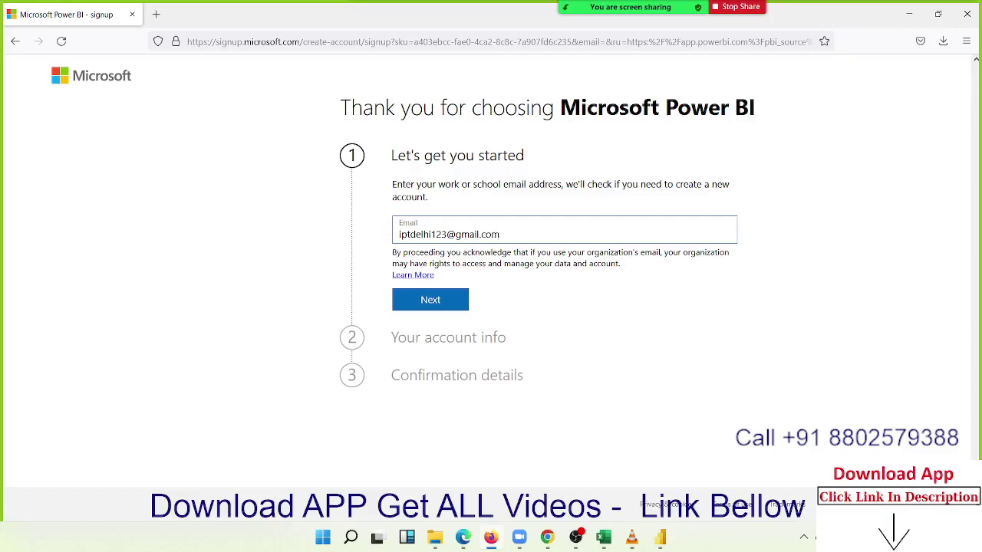
click(416, 300)
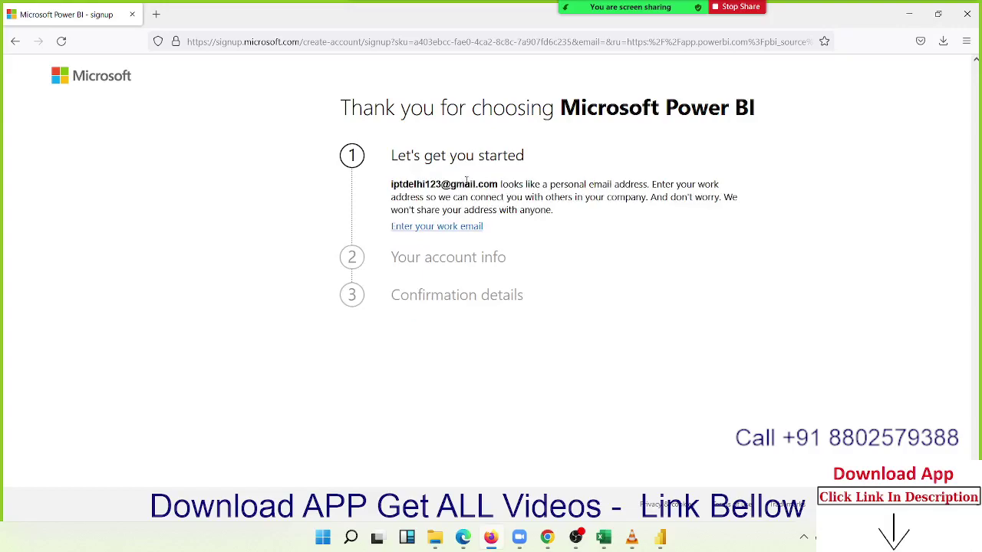
double_click(467, 184)
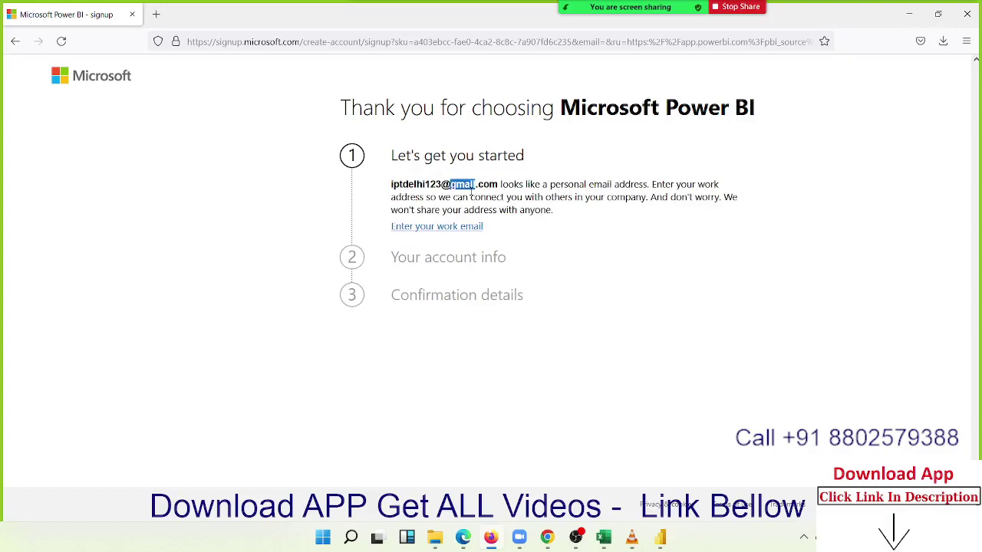
double_click(511, 185)
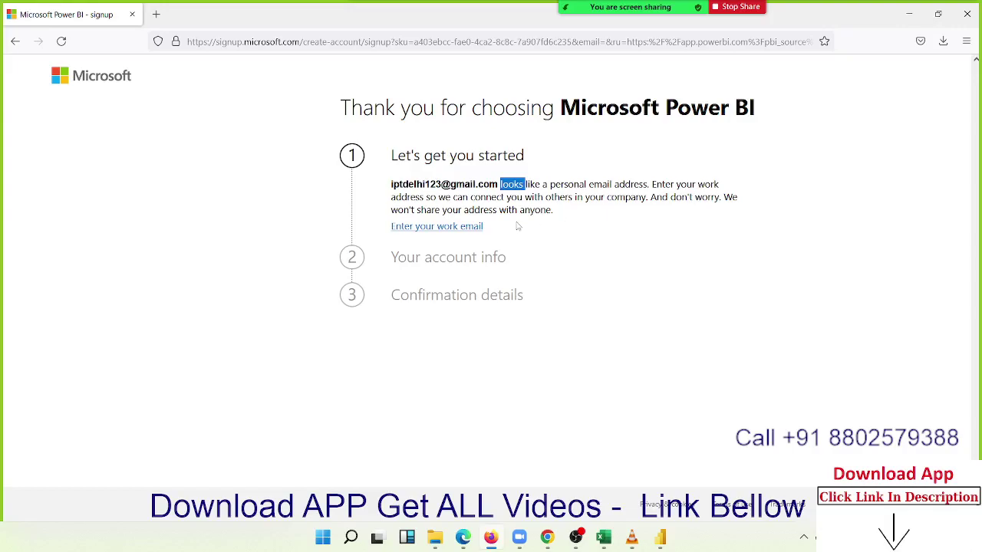
click(461, 228)
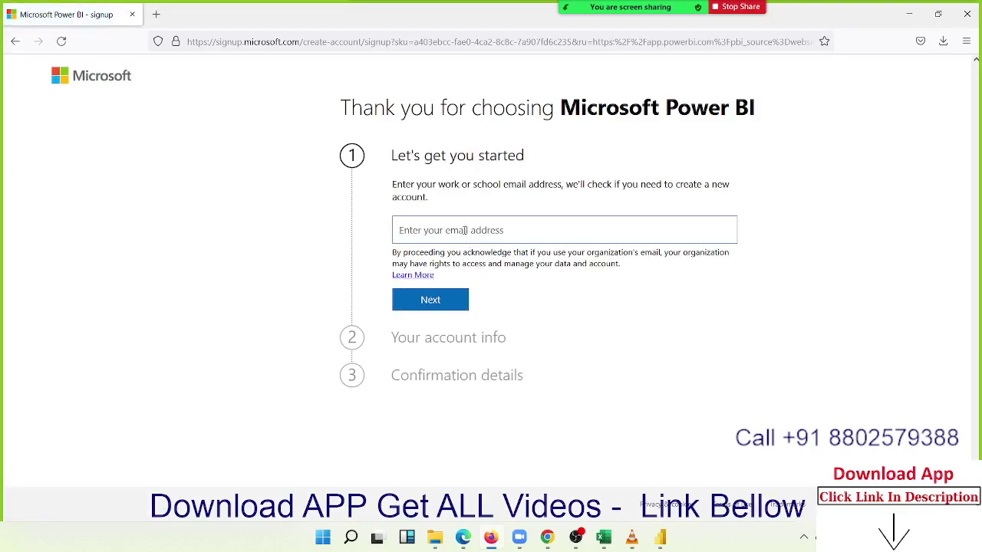
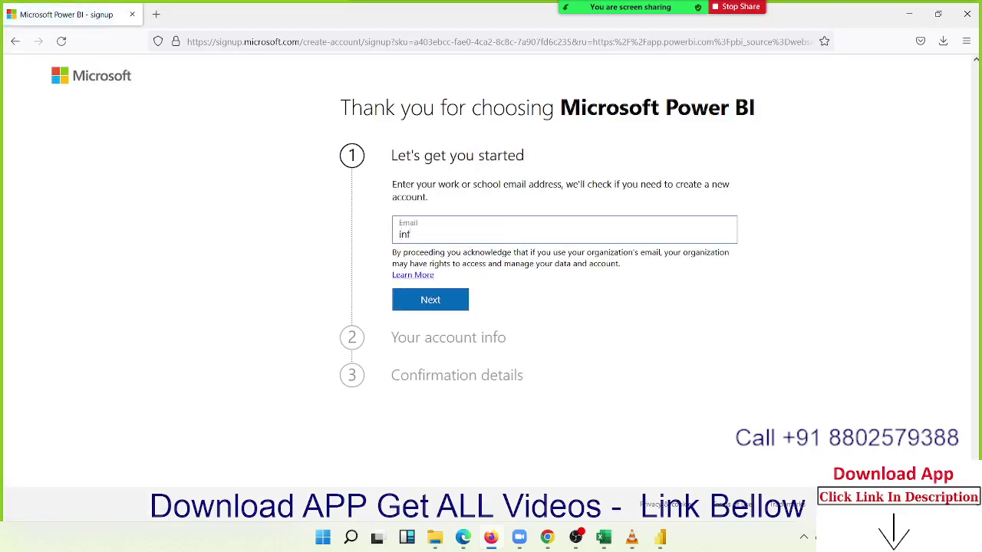
Submit a work email, review the no-existing-account message, and return to Power BI Desktop.
click(448, 300)
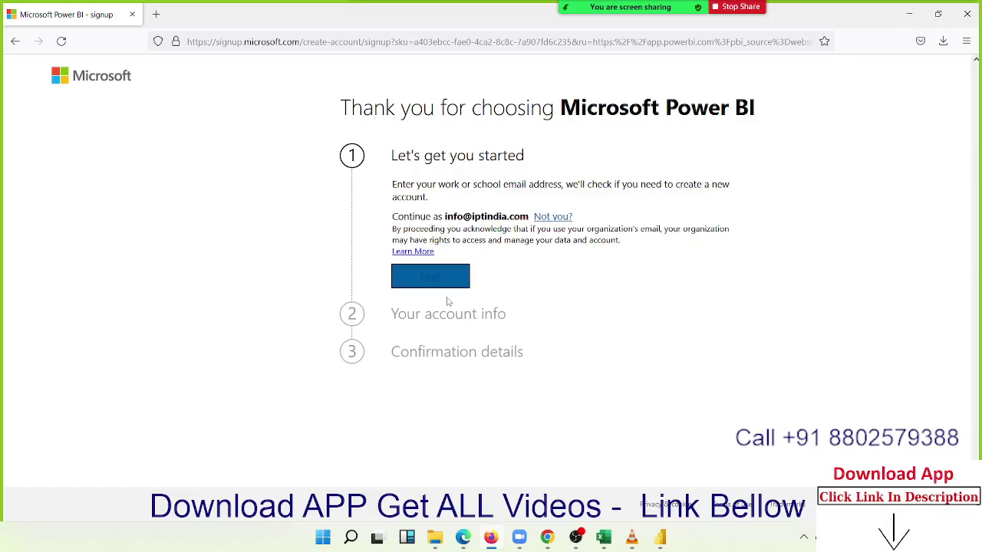
click(457, 272)
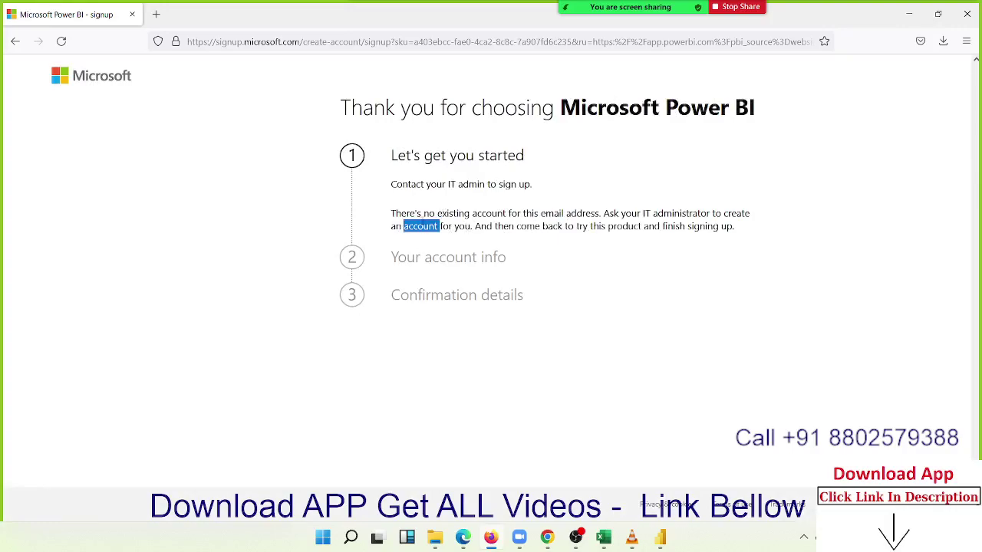
triple_click(423, 225)
click(424, 239)
triple_click(423, 227)
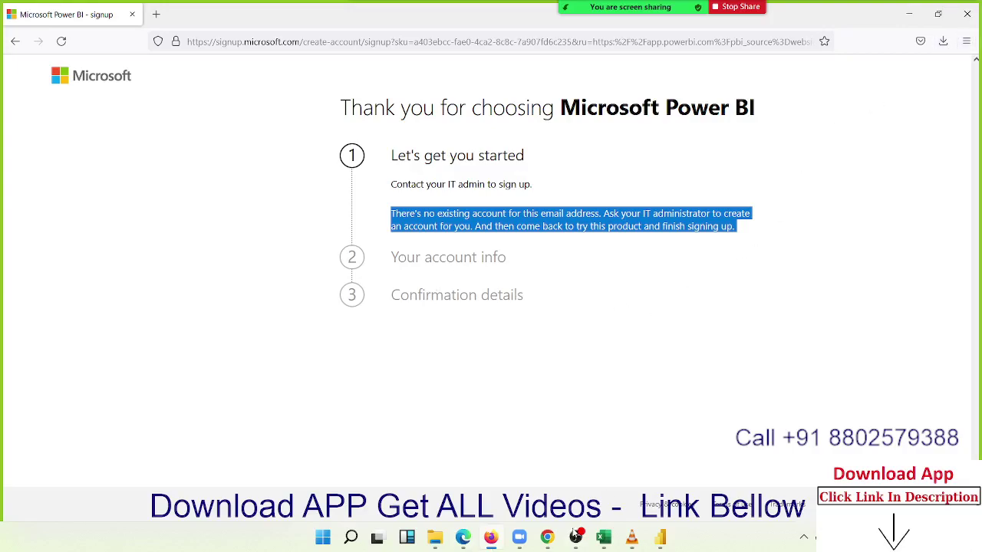
click(669, 543)
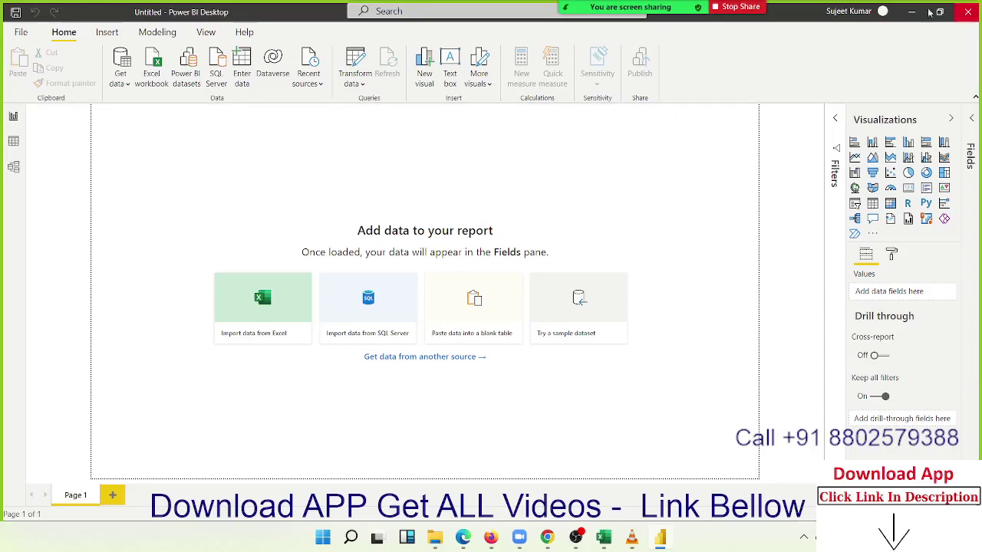
click(838, 14)
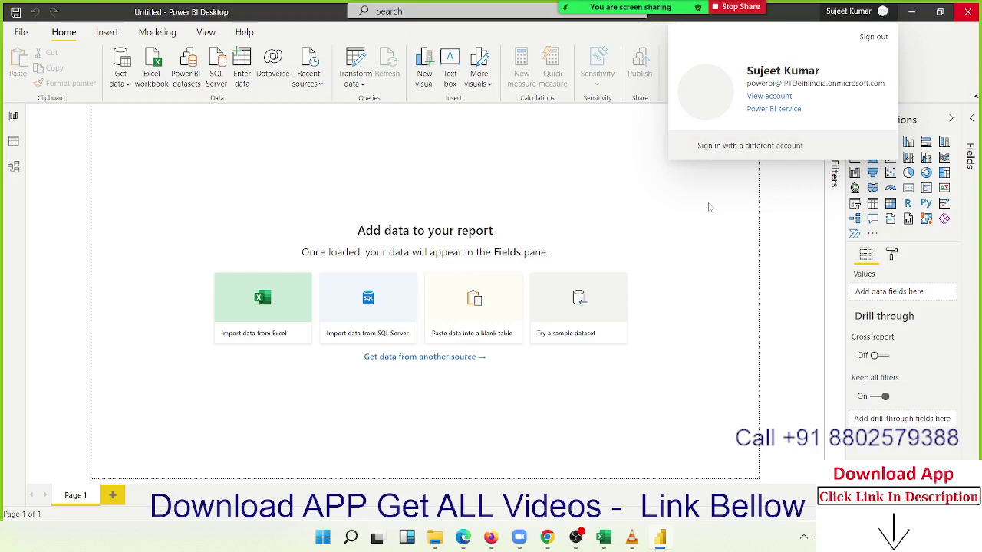
click(646, 210)
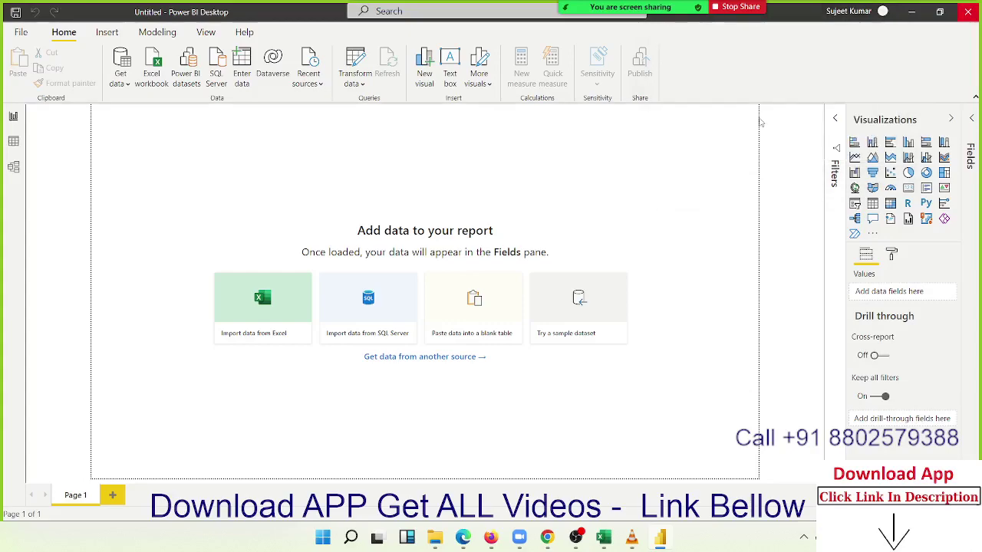
click(827, 15)
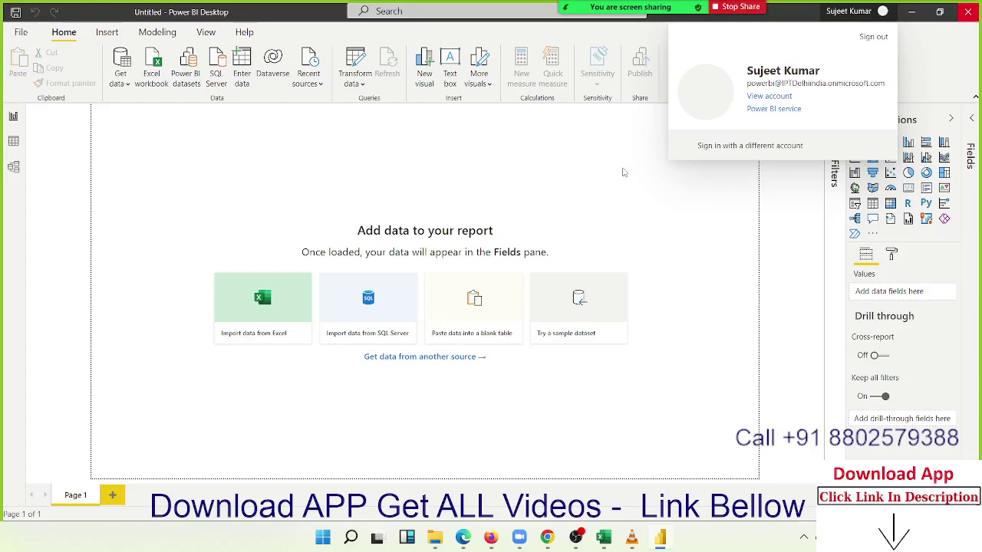
click(624, 172)
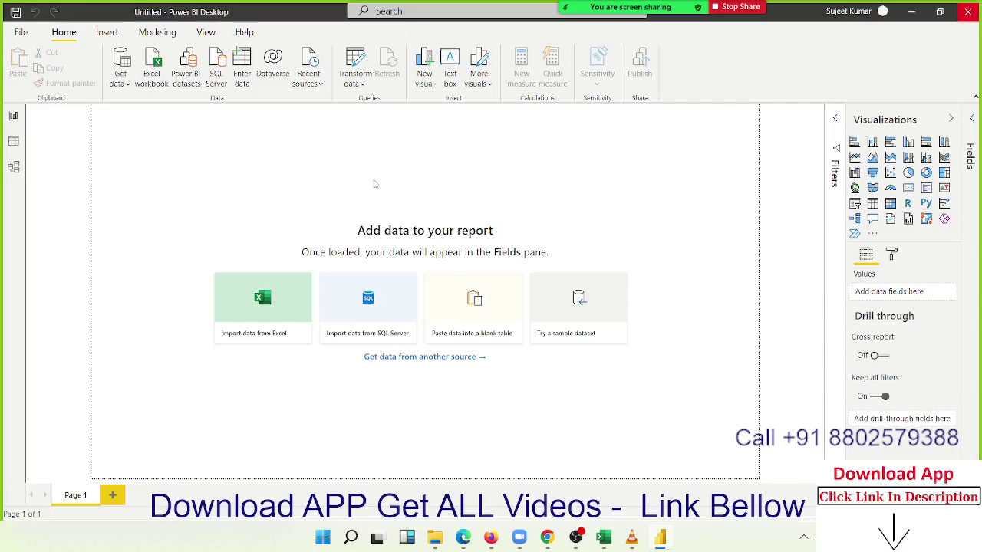
Add Page 2 and Page 3 to the report, then return to Page 1.
click(115, 499)
click(159, 498)
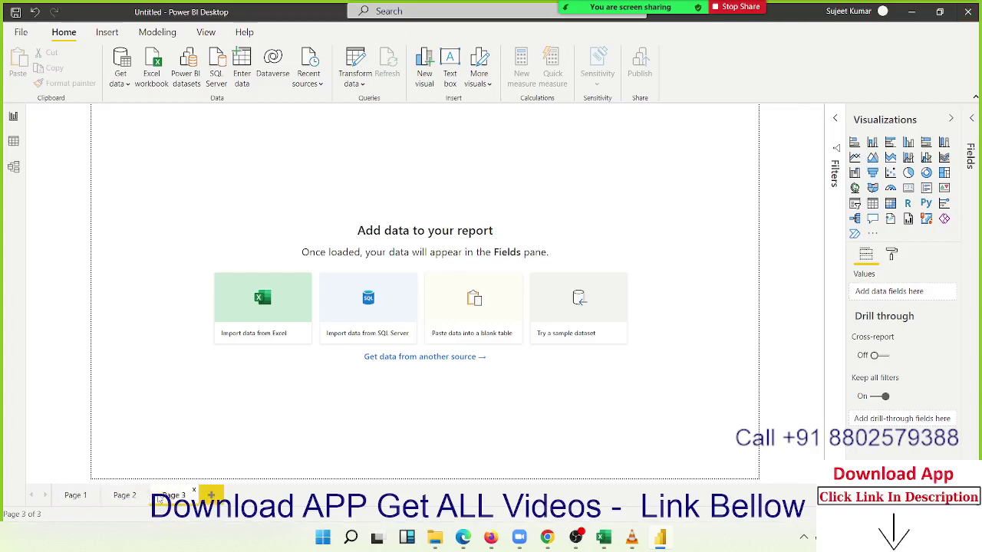
click(72, 499)
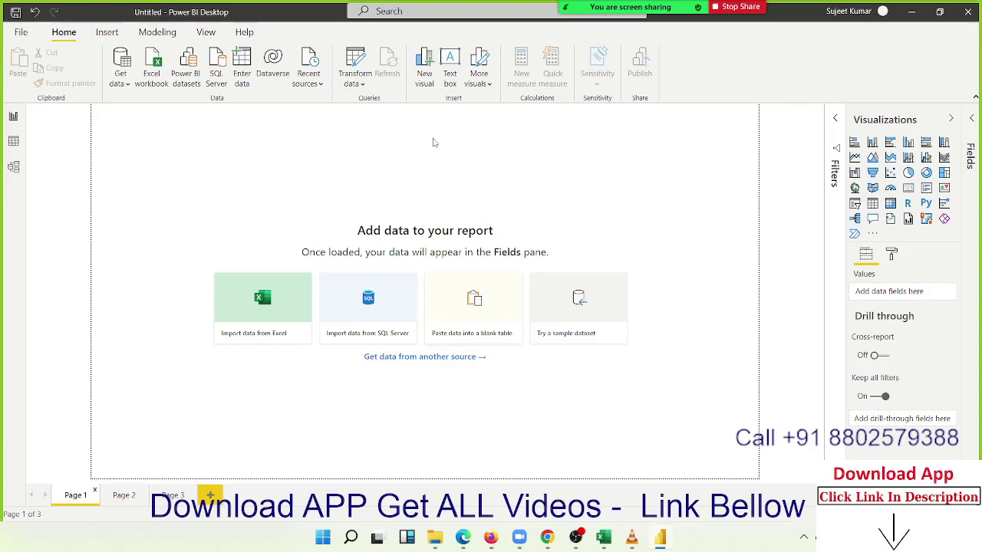
mouse_move(453, 25)
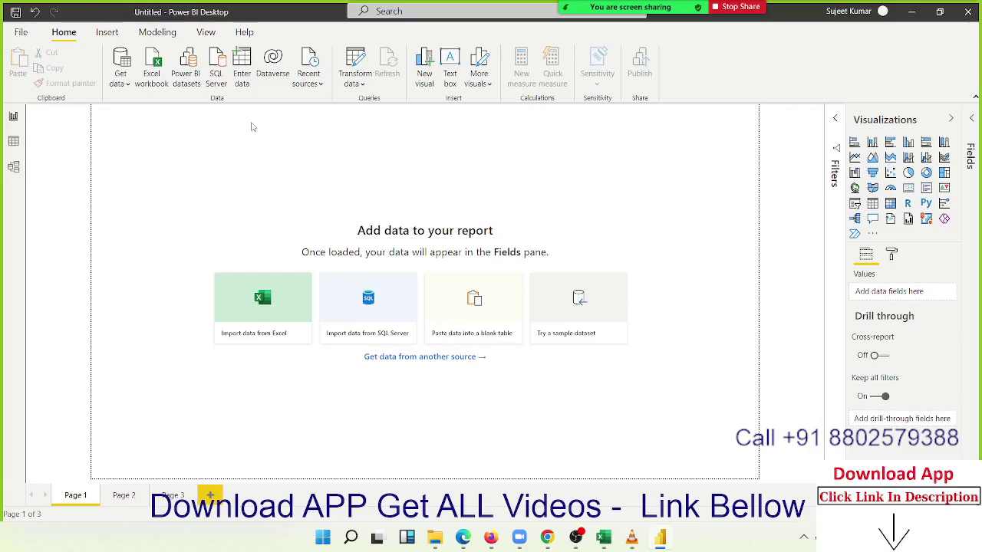
Expand the collapsed Fields and Filters panes on the right of the canvas.
mouse_move(225, 123)
mouse_down()
mouse_move(227, 271)
mouse_move(574, 422)
mouse_up()
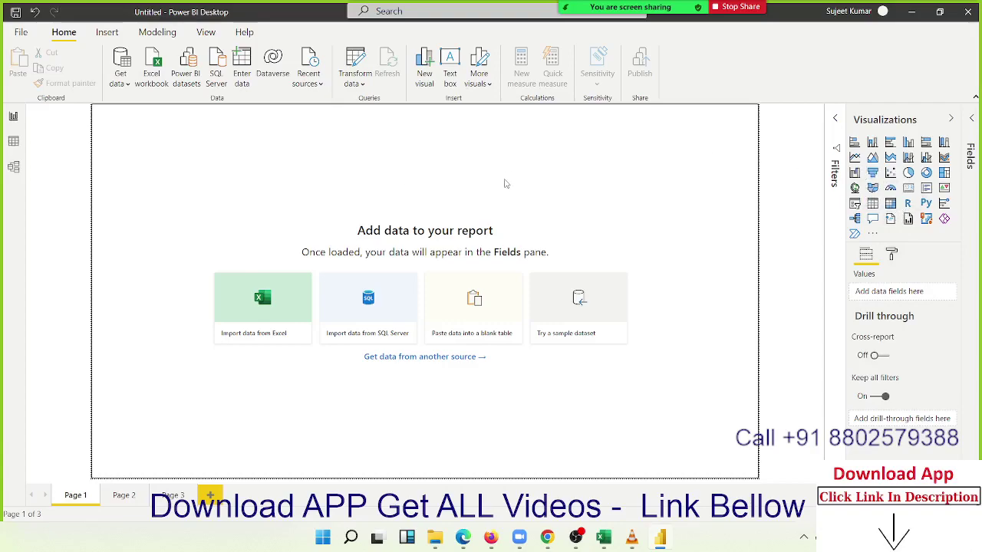
click(973, 121)
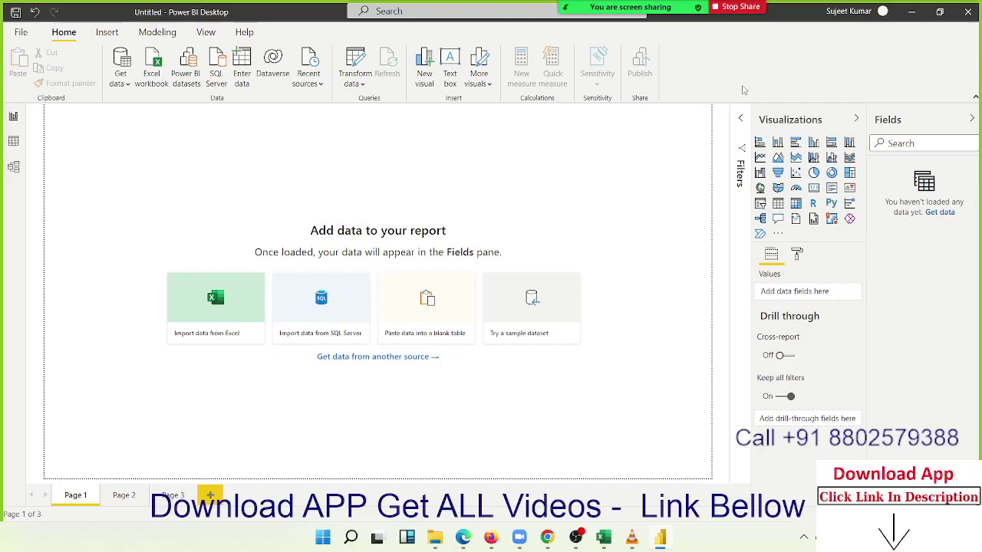
click(741, 122)
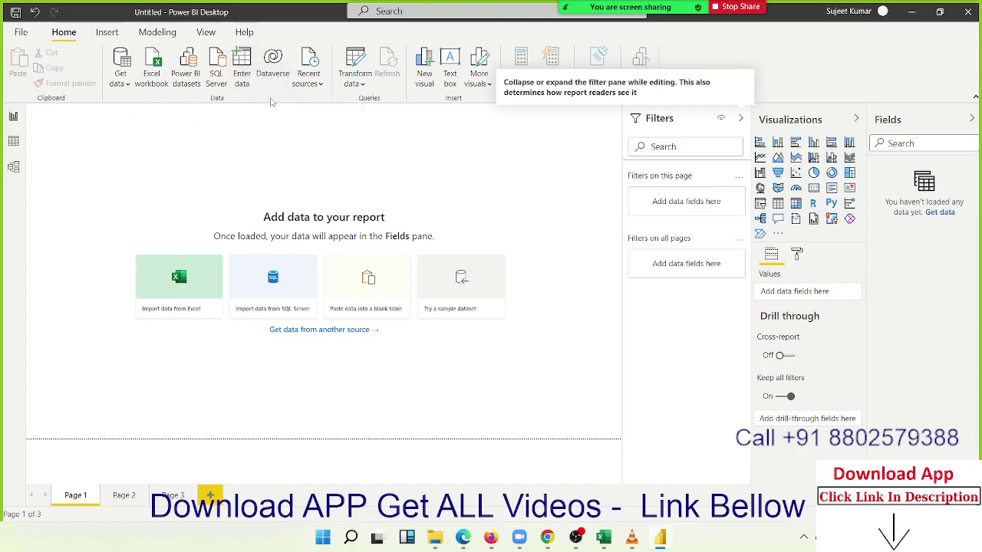
Open the full Get Data connector catalogue via Get data > More... and show File connectors.
click(311, 86)
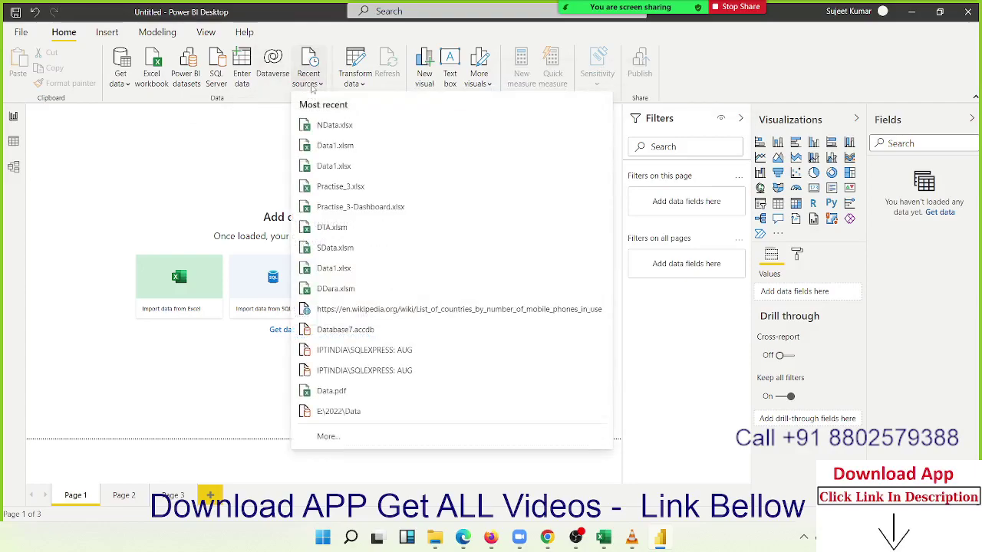
click(150, 127)
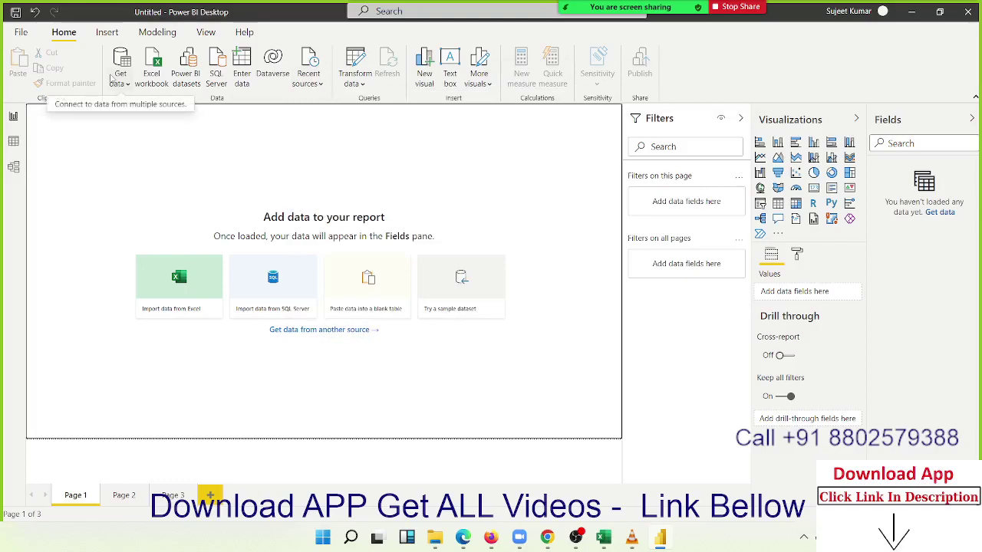
click(116, 79)
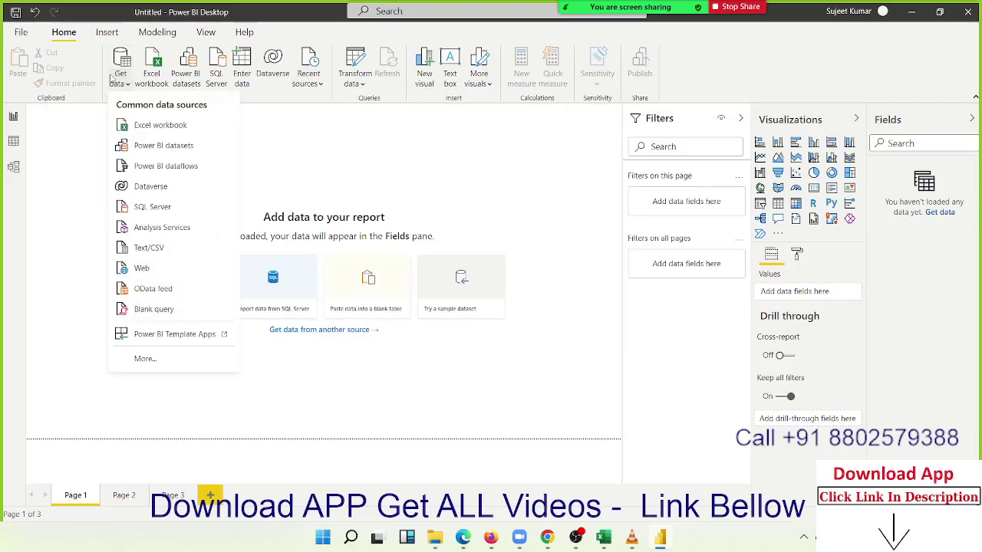
click(153, 361)
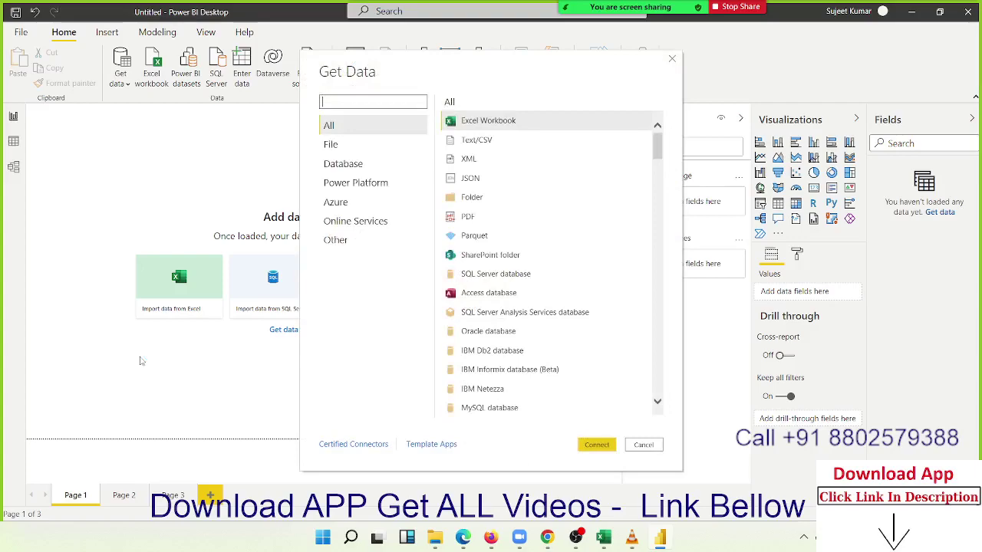
click(340, 148)
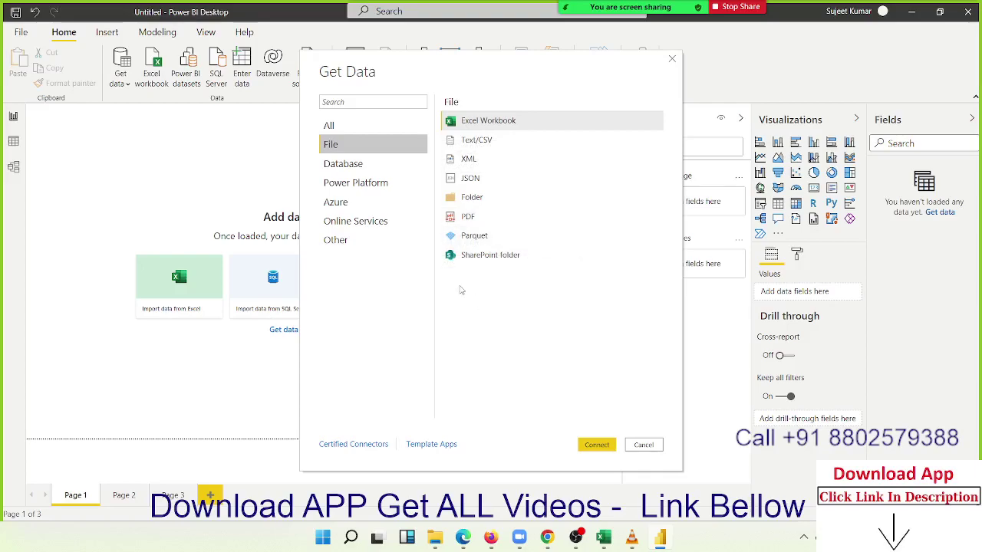
Browse the Database, Power Platform and Azure connector categories.
click(377, 166)
scroll(605, 224, down, 3)
scroll(605, 224, down, 4)
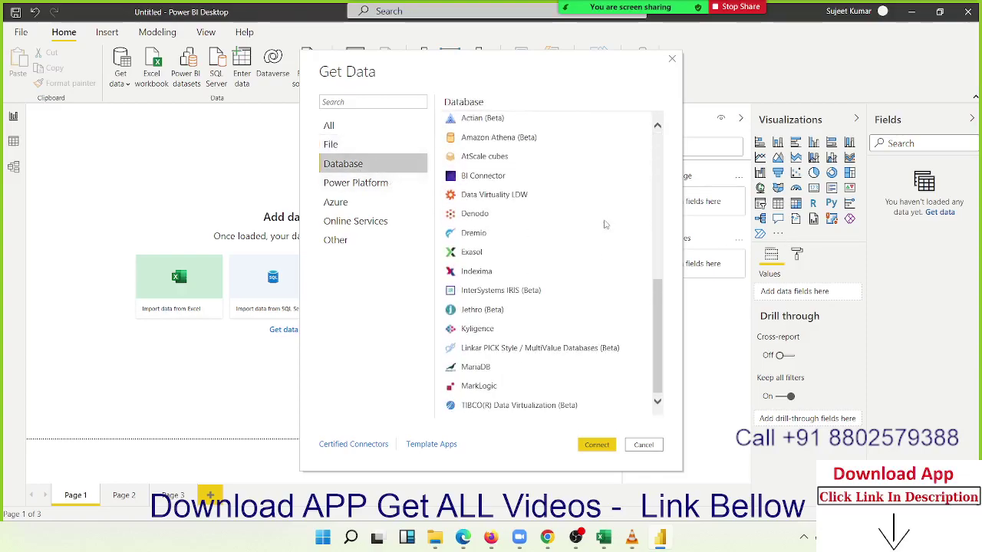
scroll(605, 224, up, 7)
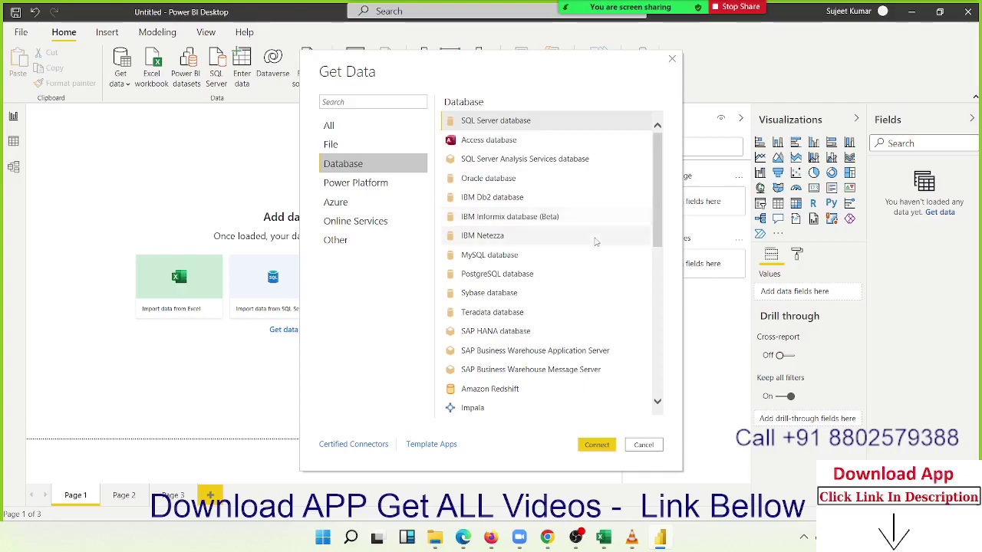
scroll(595, 242, down, 3)
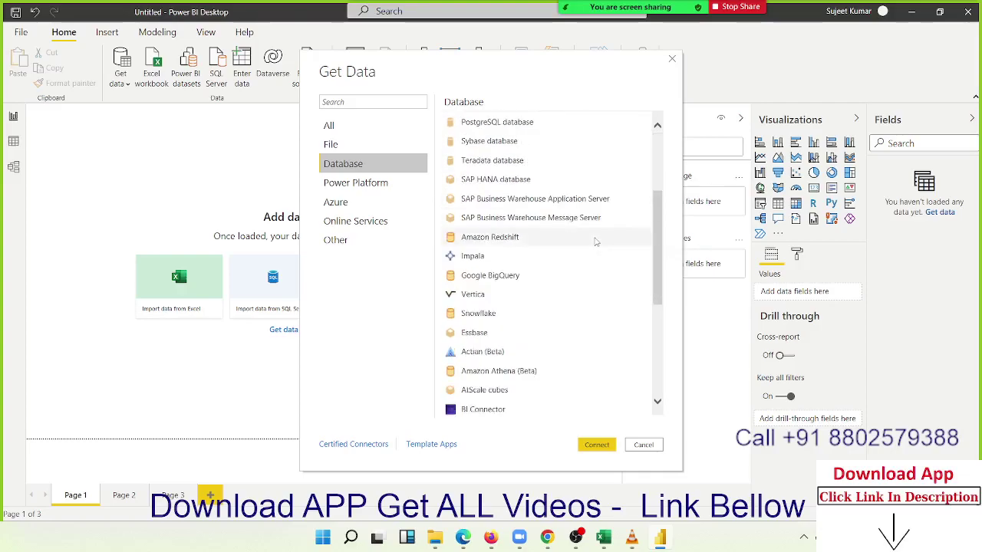
scroll(596, 242, down, 3)
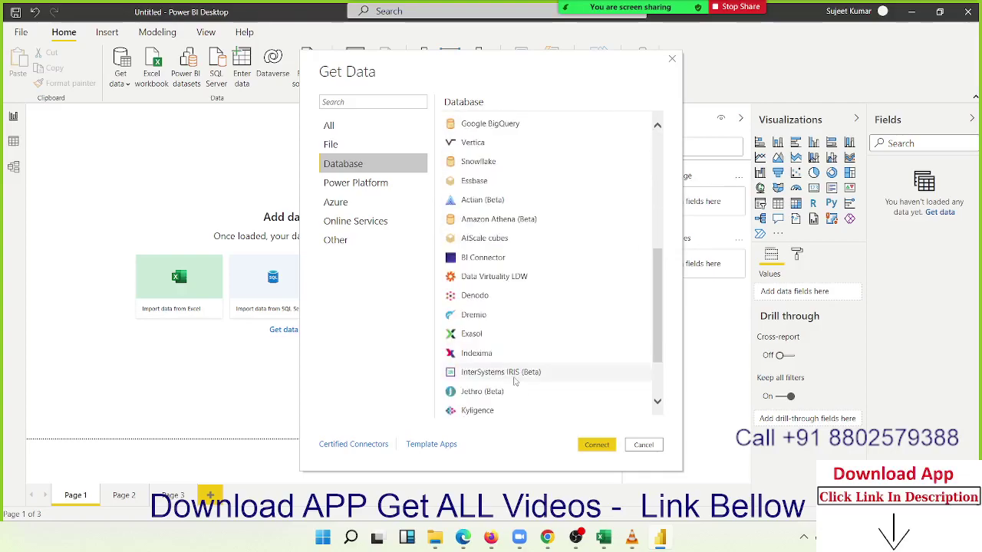
scroll(525, 215, up, 3)
scroll(525, 216, up, 3)
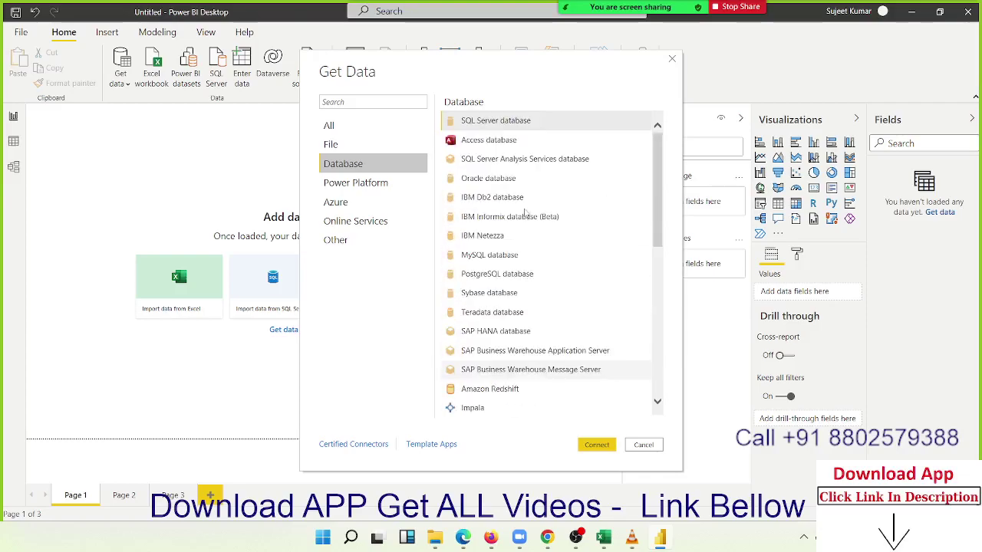
scroll(524, 214, down, 8)
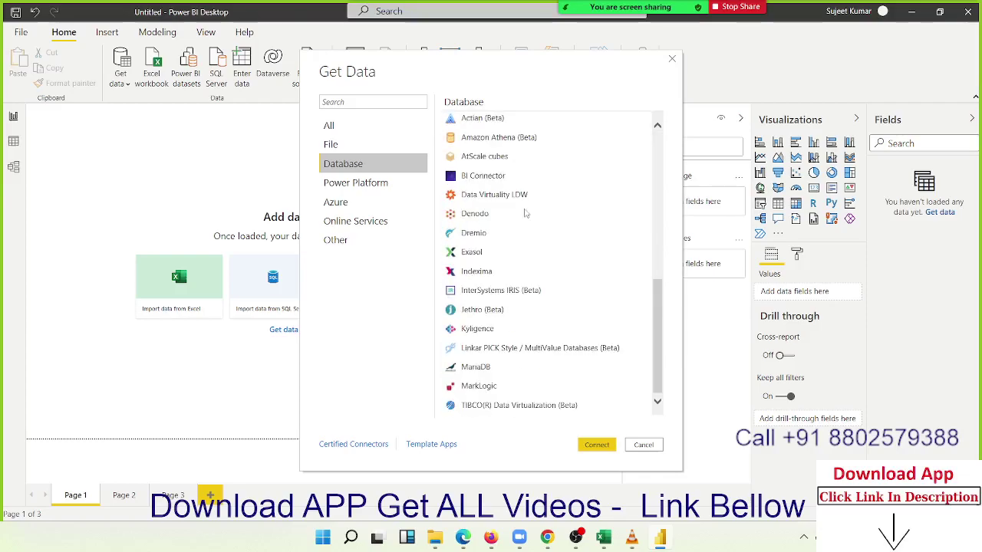
click(358, 186)
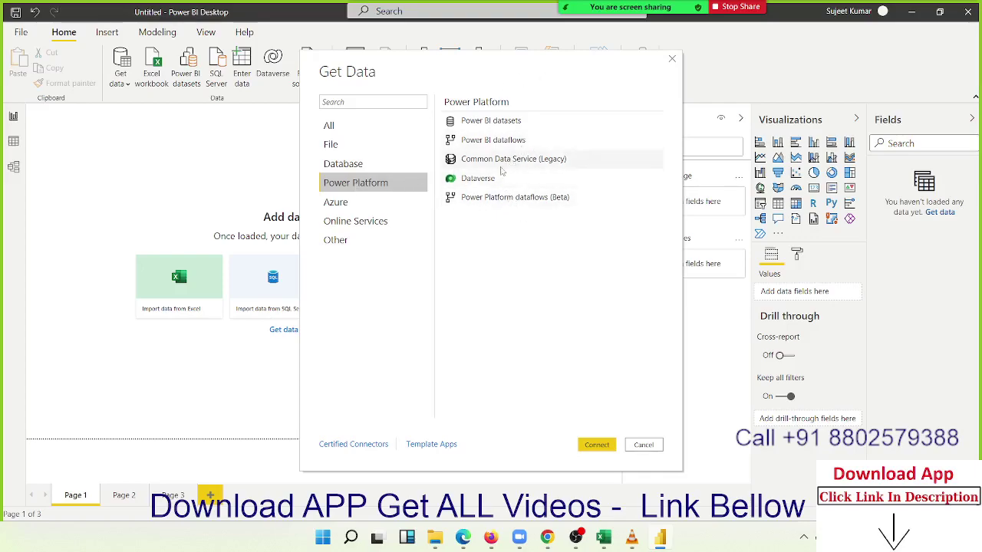
click(377, 206)
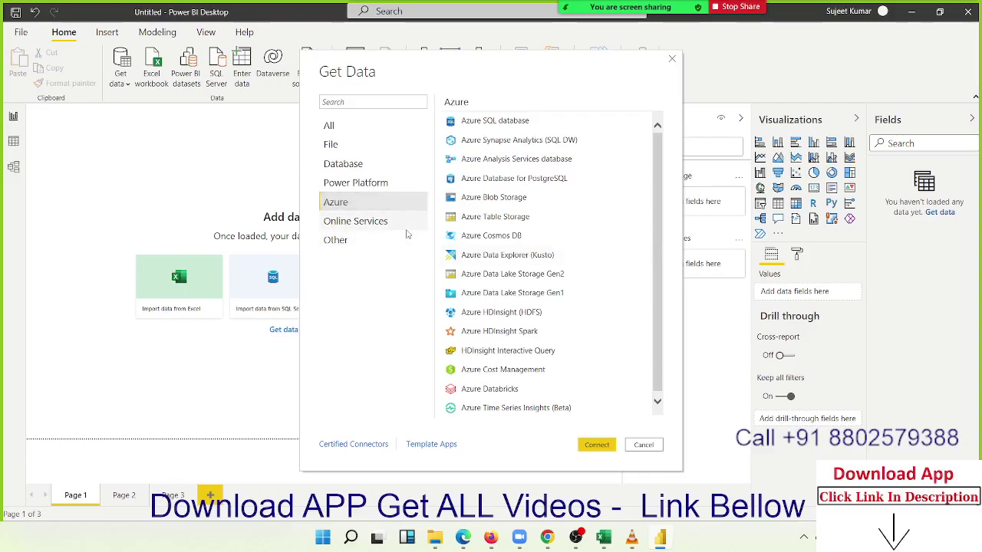
Browse the Online Services connectors from SharePoint Online List down to Zoho Creator.
click(399, 227)
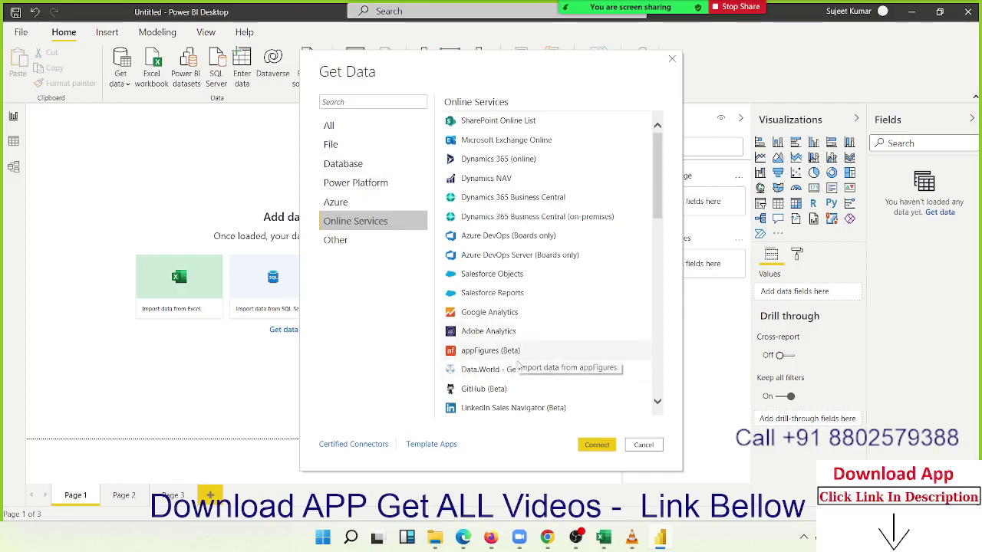
scroll(518, 366, down, 3)
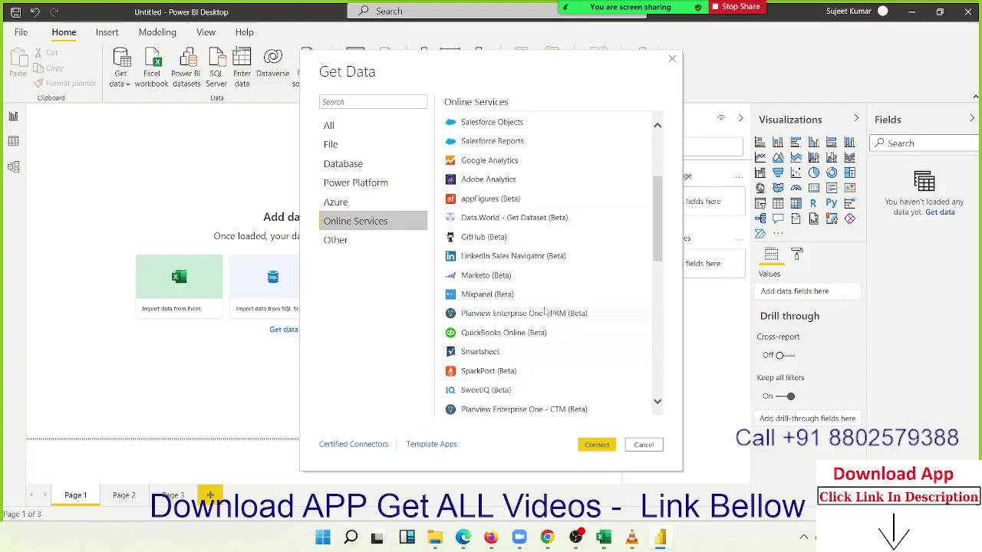
scroll(573, 340, down, 1)
scroll(573, 341, down, 1)
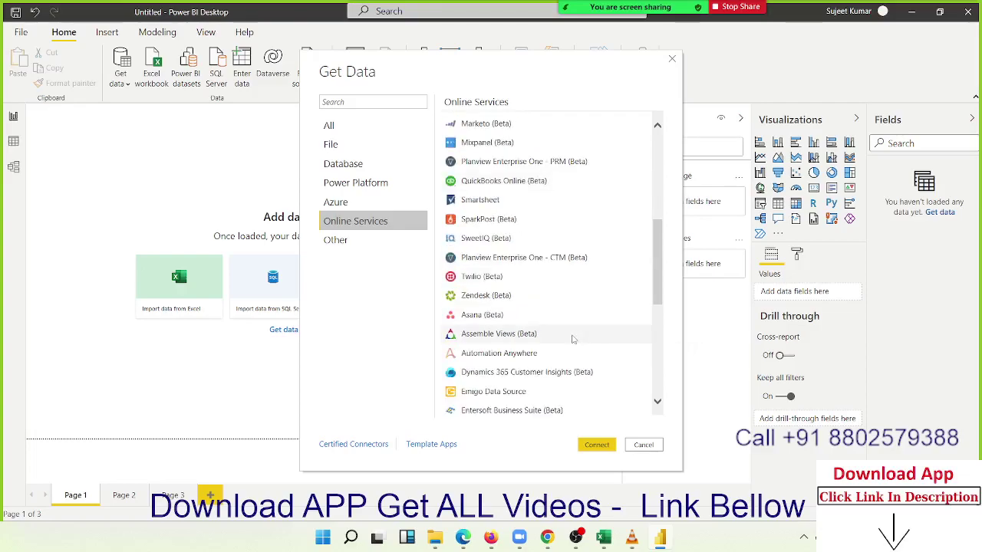
scroll(571, 343, down, 2)
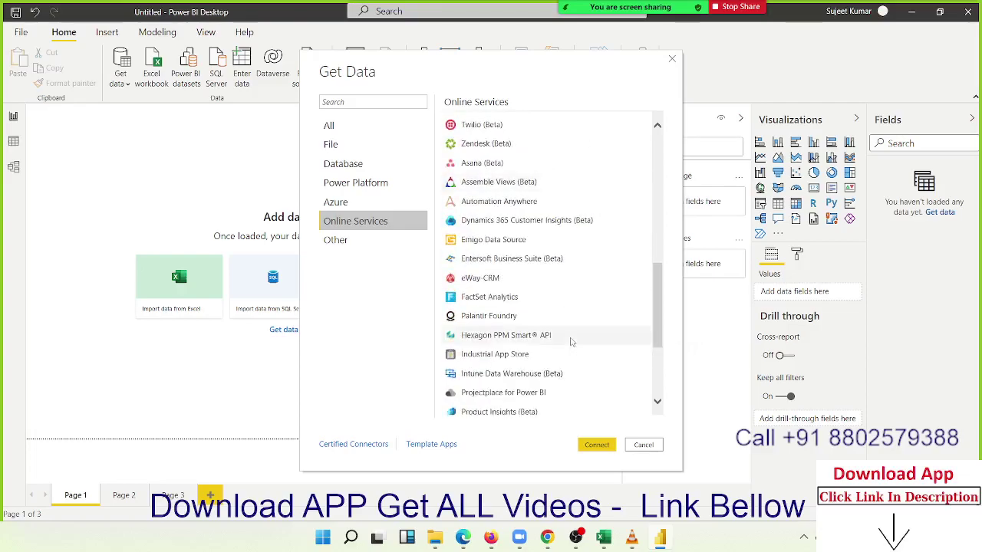
scroll(570, 342, down, 2)
scroll(571, 342, down, 1)
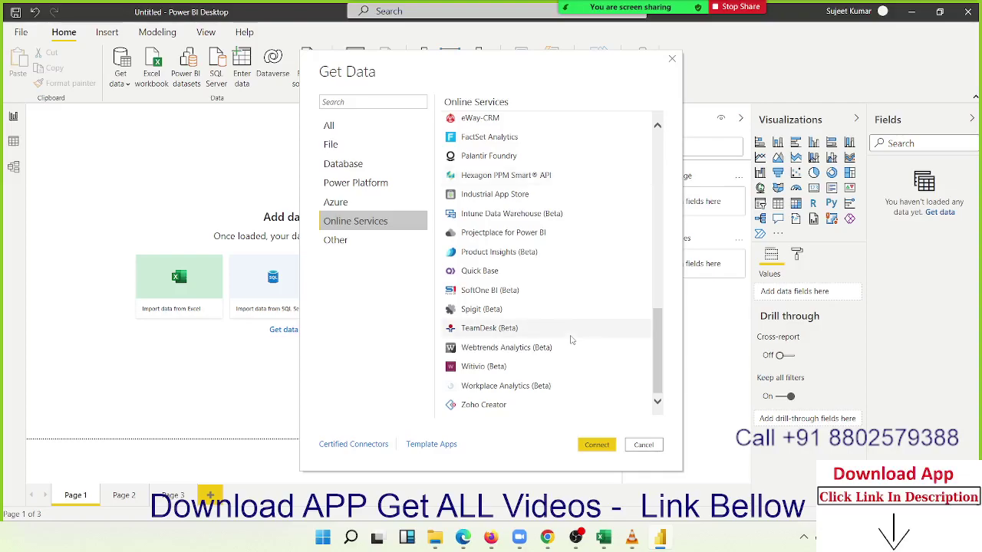
scroll(570, 322, up, 5)
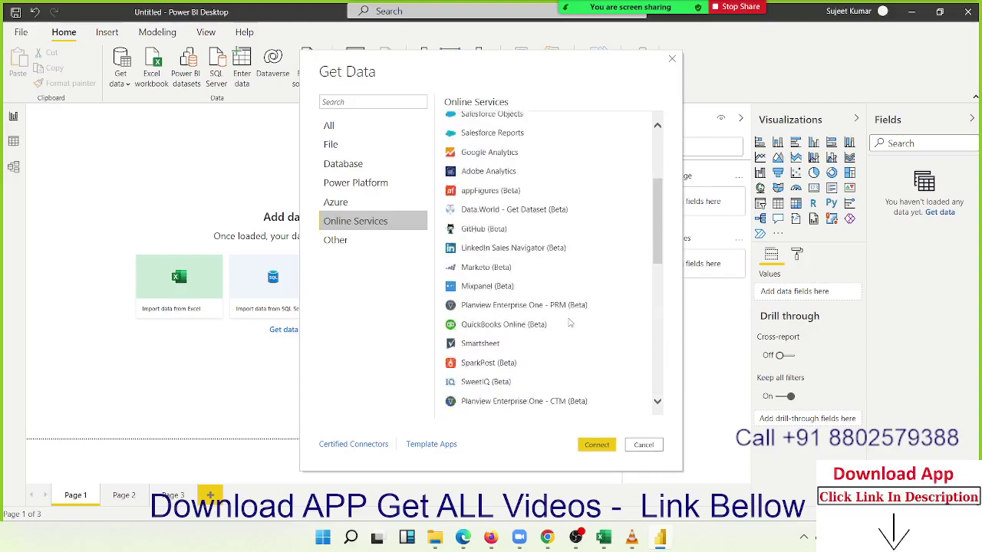
scroll(568, 322, up, 5)
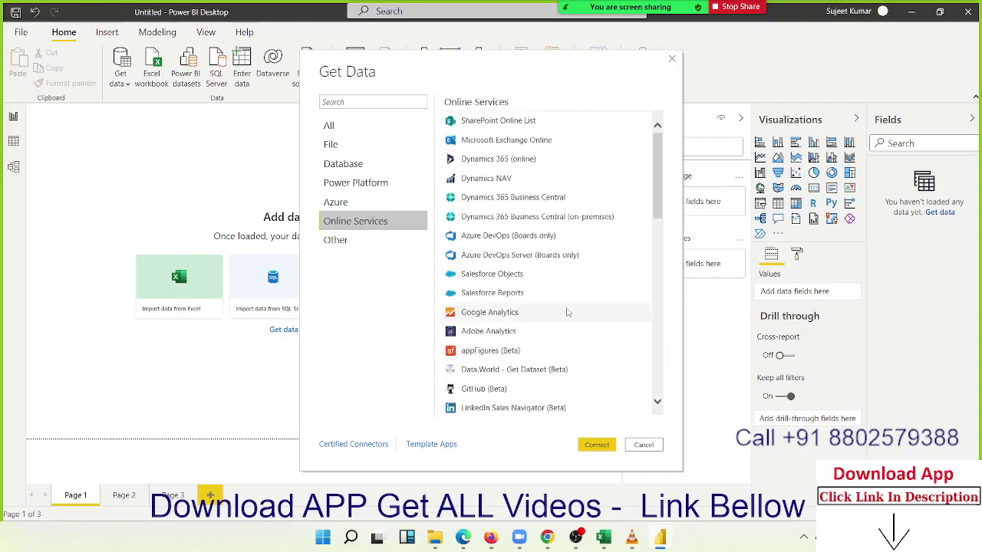
In the Other category, select Python script, then Blank Query at the bottom of the list.
click(399, 247)
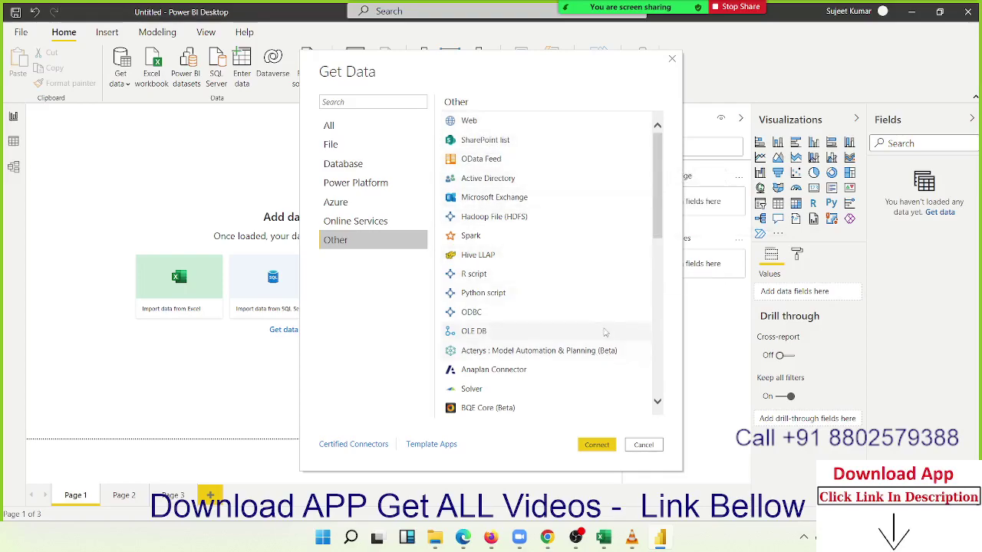
click(592, 294)
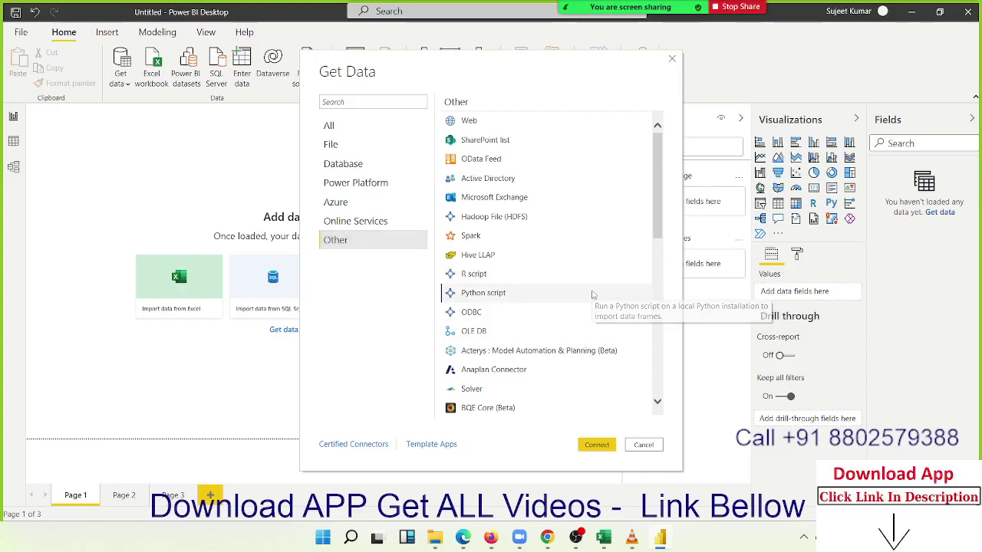
scroll(592, 294, down, 15)
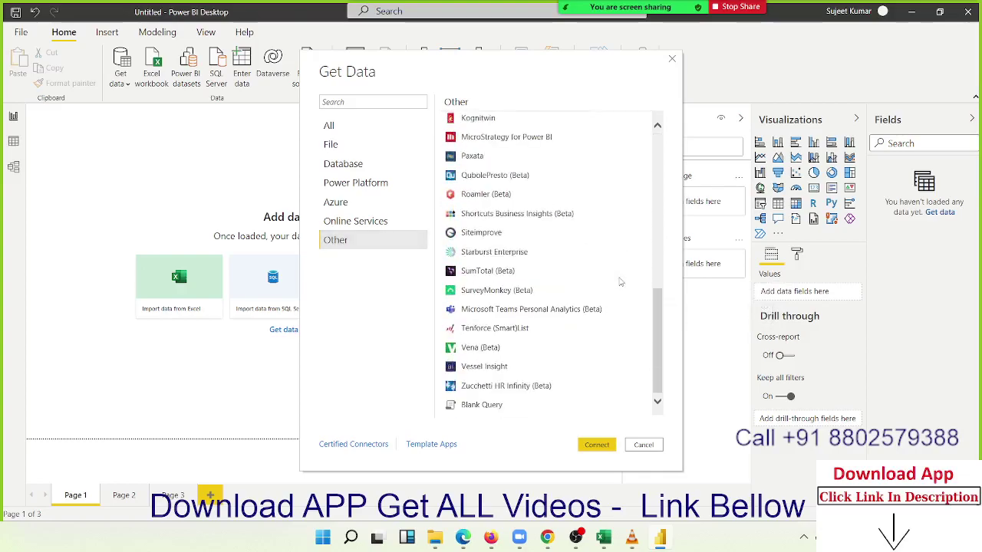
click(552, 408)
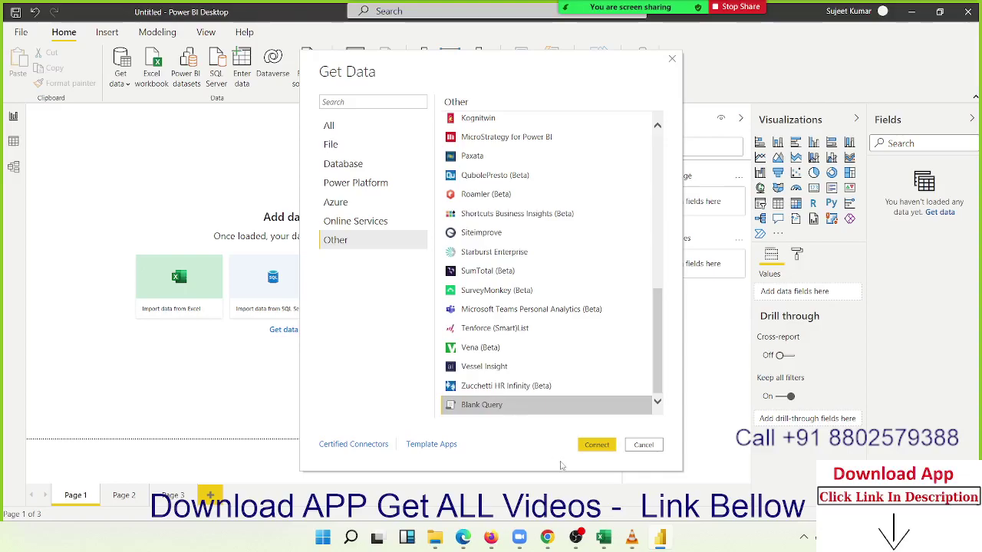
Cancel Get Data, switch to Excel and open NData from the recent workbooks.
click(645, 445)
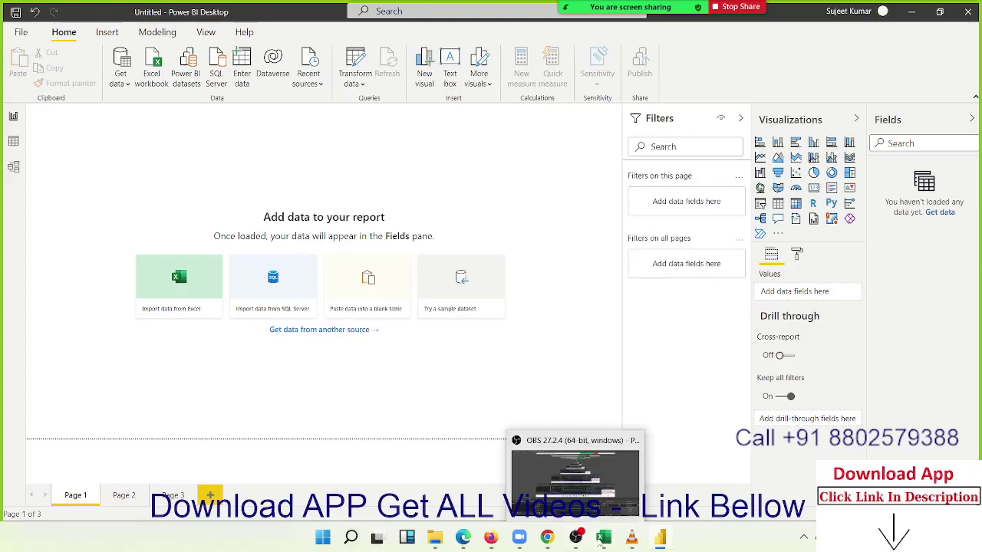
mouse_move(612, 543)
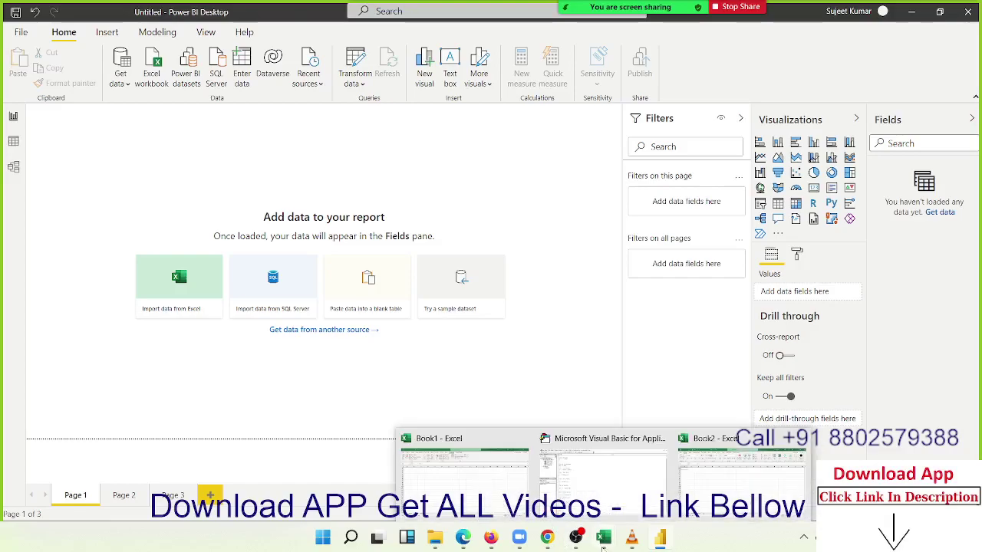
click(436, 480)
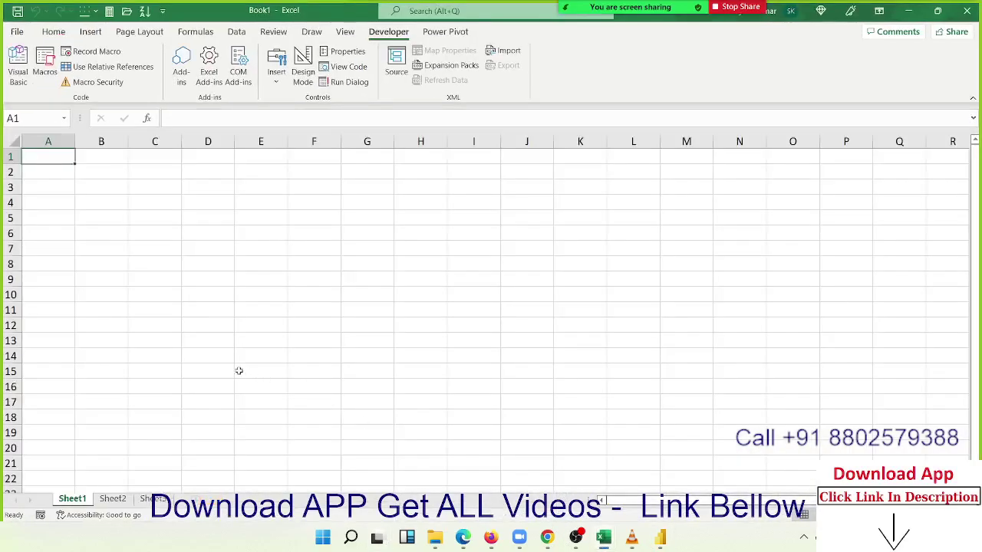
click(17, 32)
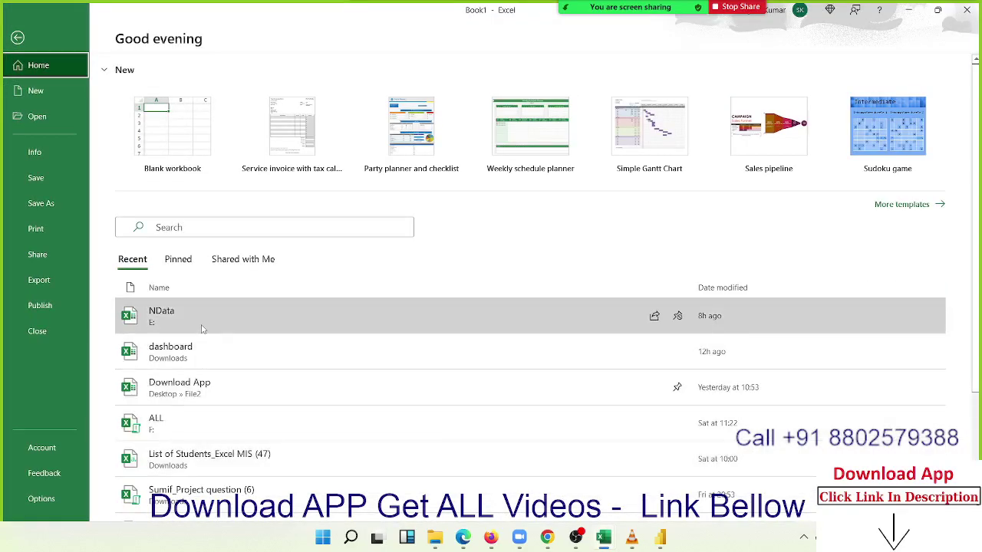
click(202, 330)
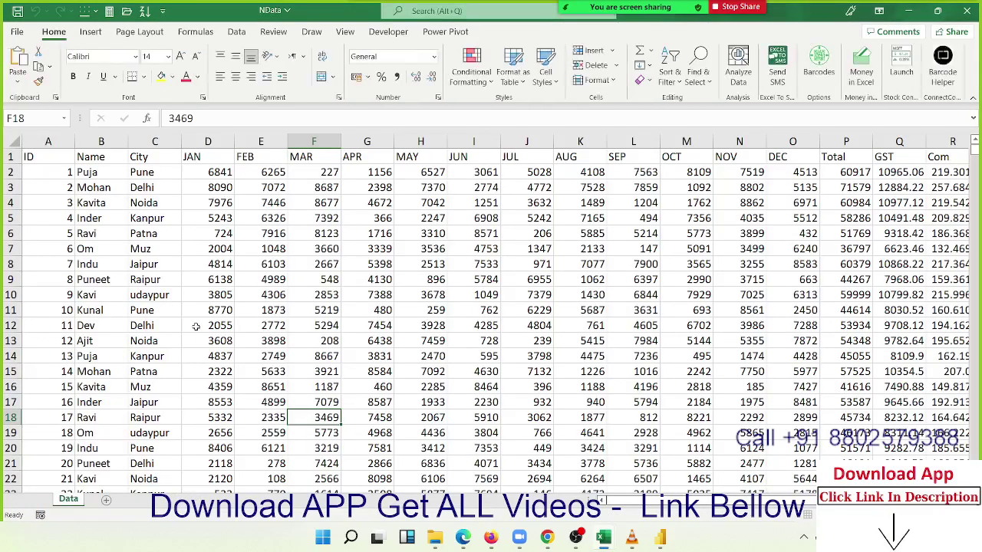
Review the Data sheet's column headings from ID across the monthly columns.
click(46, 151)
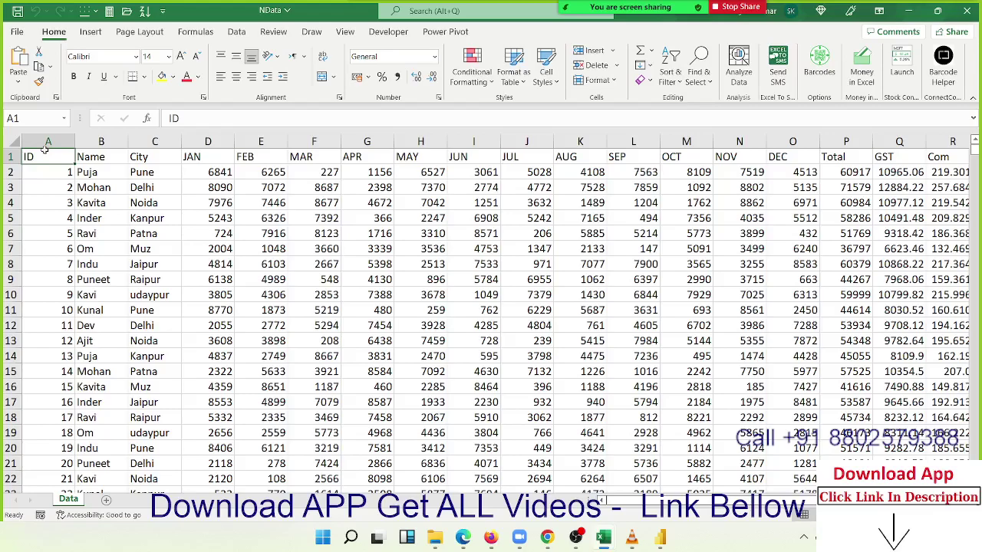
key(Right)
key(Right)
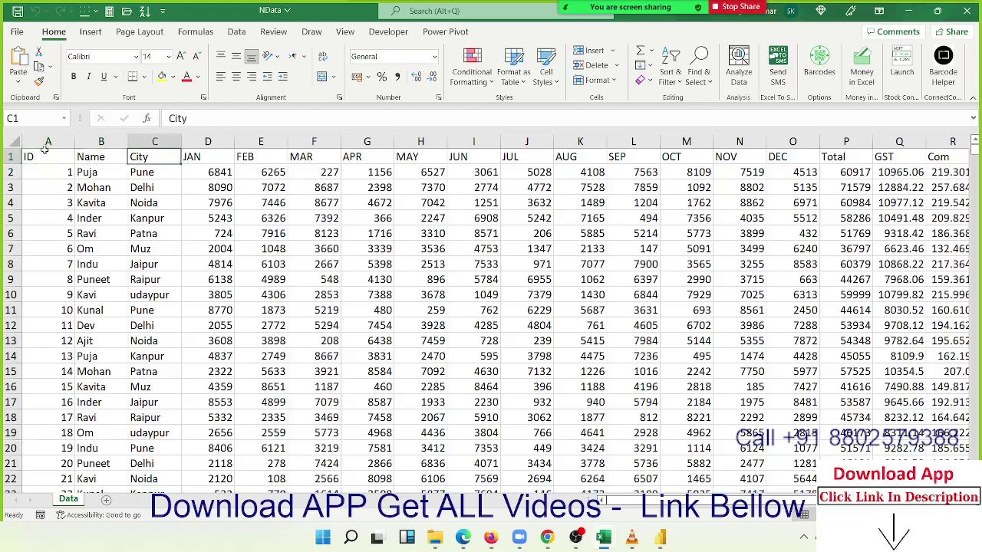
key(Right)
key(Right)
key(Right)
key(Right)
key(Right)
key(Right)
key(Right)
key(Right)
key(Right)
key(Right)
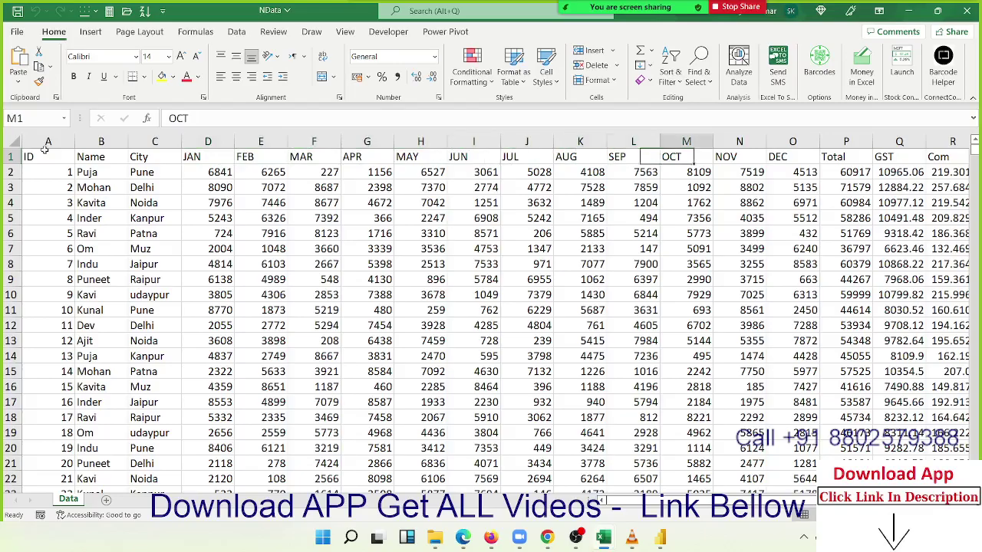
key(Right)
key(Right)
key(Right)
key(Right)
key(Right)
key(Right)
key(Right)
key(Right)
key(Right)
key(Right)
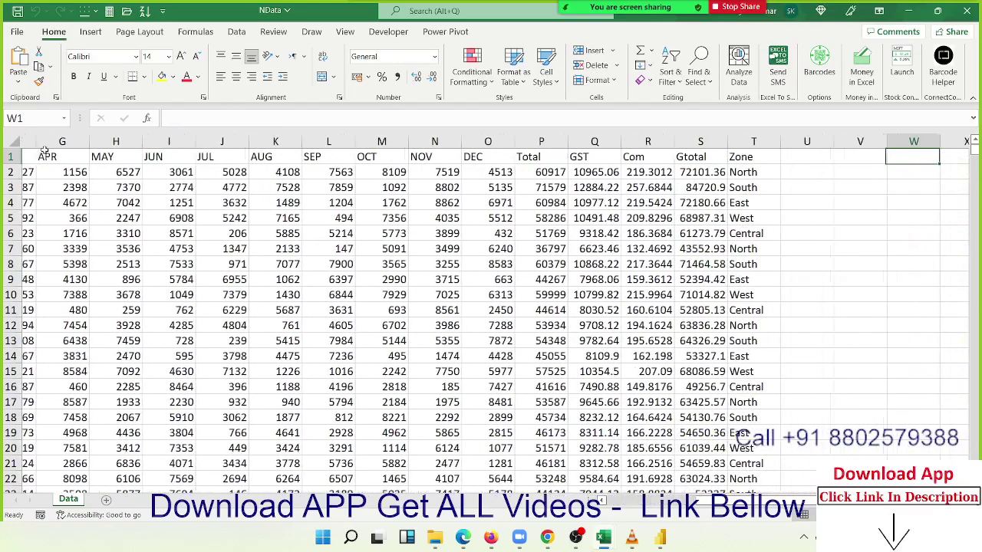
key(Left)
key(Left)
key(Left)
key(Left)
key(Left)
key(Left)
key(Left)
key(Left)
key(Left)
key(Left)
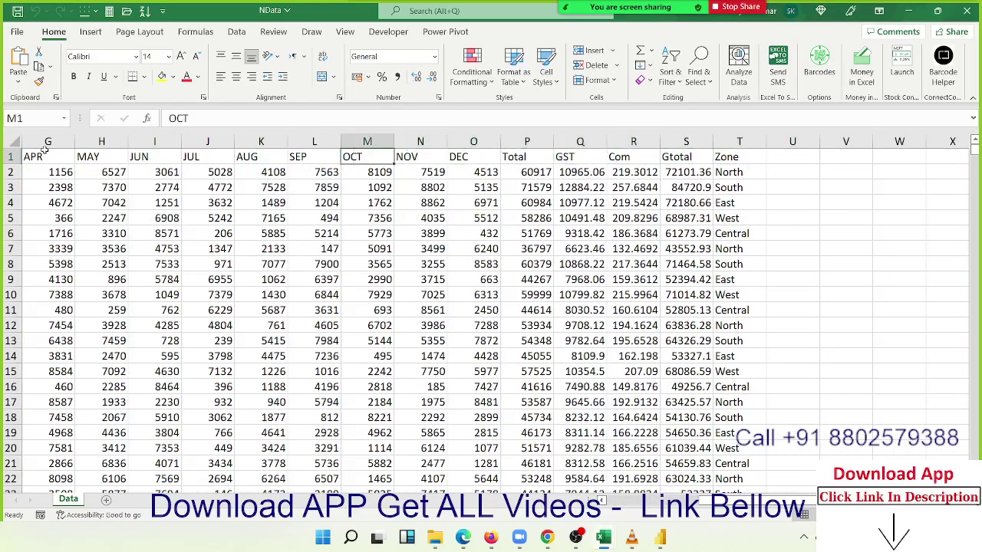
key(Home)
key(Right)
key(Right)
key(Right)
key(Right)
key(Down)
key(Left)
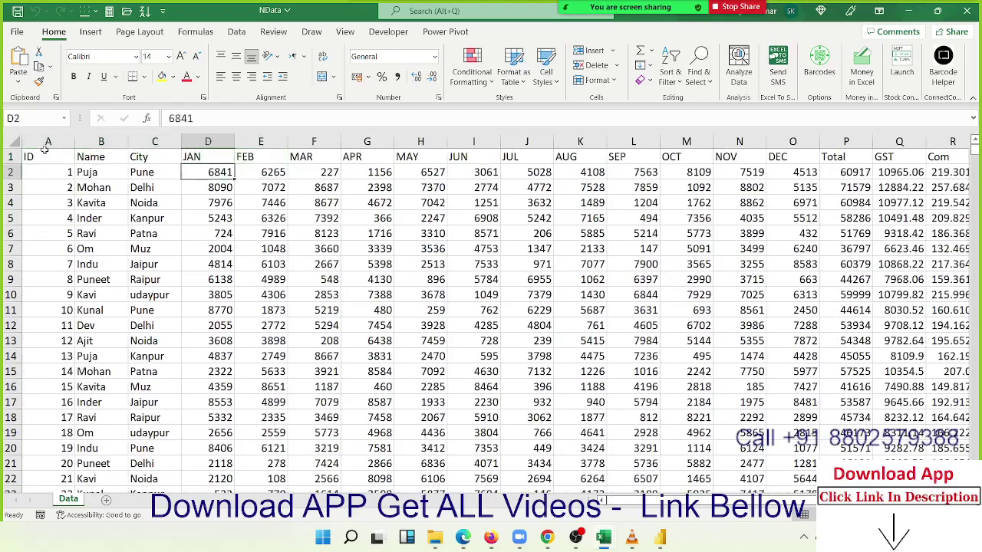
Clear the AGGREGATE total in D793 and replace the #N/A in D788 with 4587.
key(ctrl+Down)
key(Up)
key(Up)
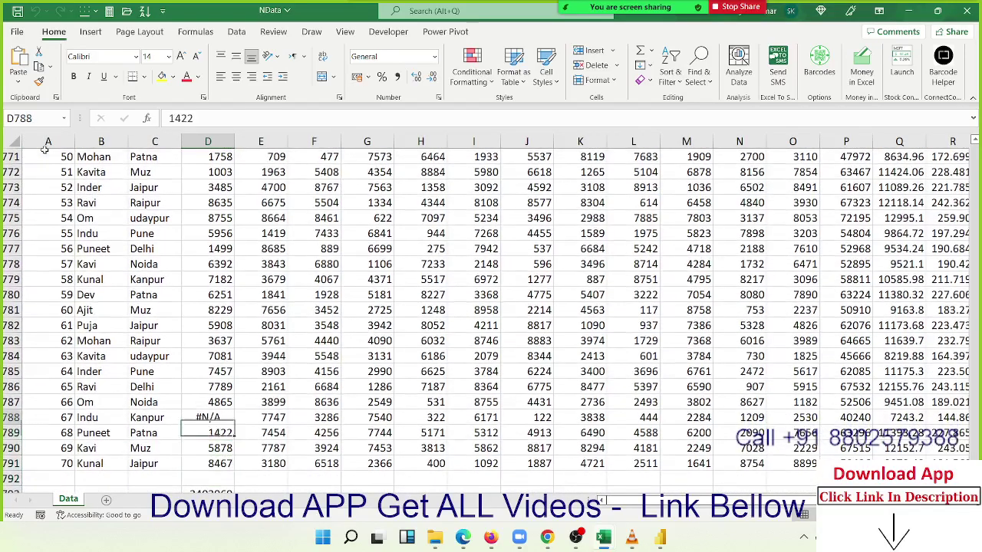
key(Up)
key(Down)
key(Down)
key(Down)
key(Down)
key(Down)
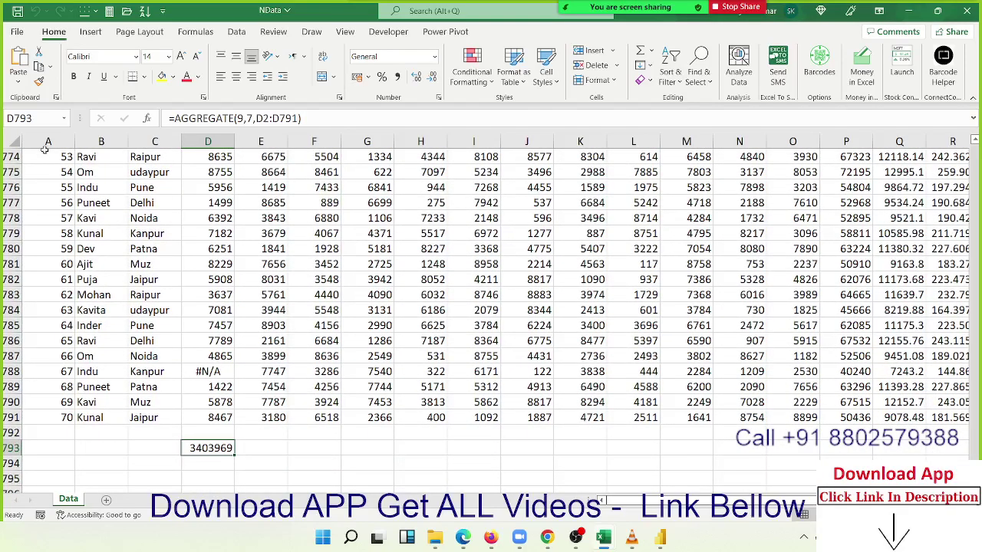
key(Delete)
key(Up)
key(Up)
key(Up)
key(Up)
key(Up)
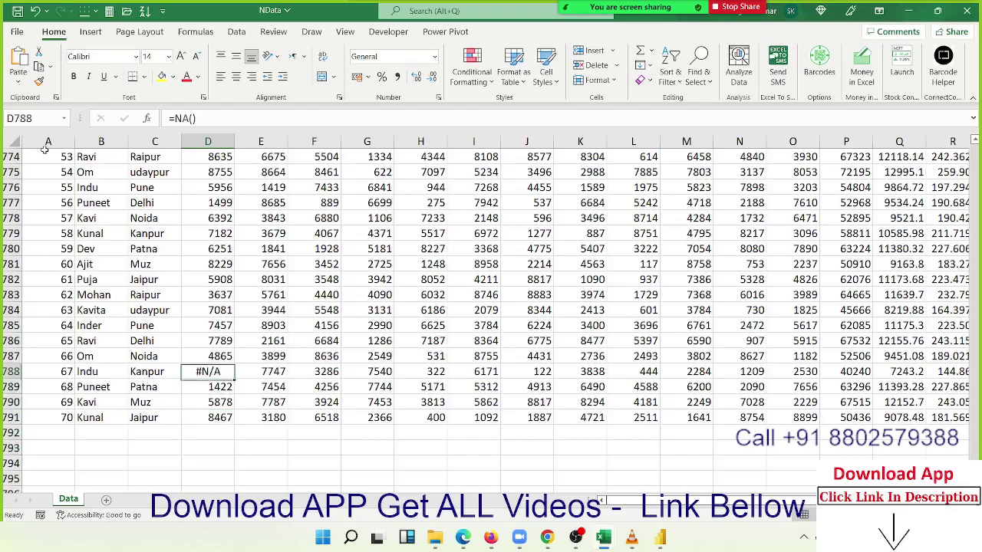
text(4587)
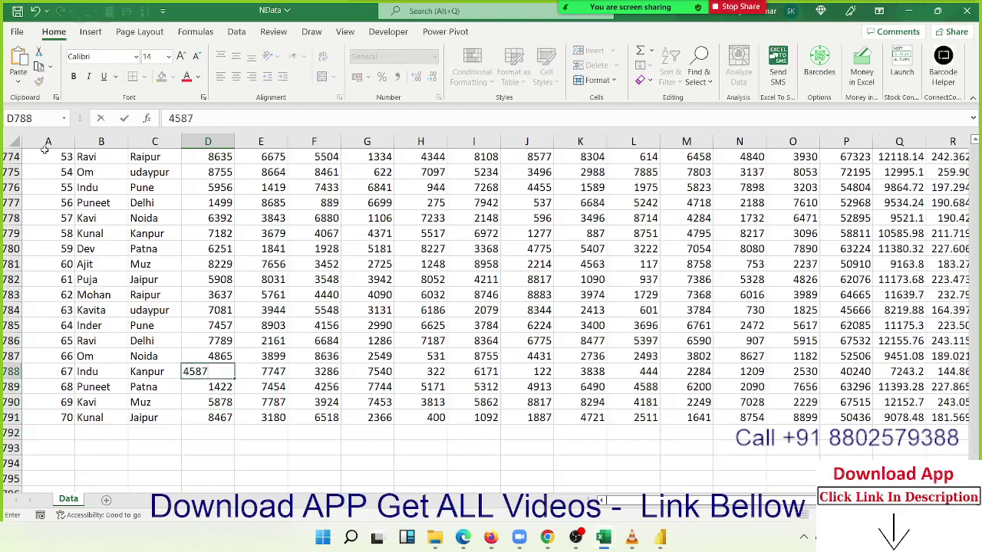
key(Up)
key(Down)
Check the Zone column's extent, return to A1, and switch to a blank workbook.
key(ctrl+Up)
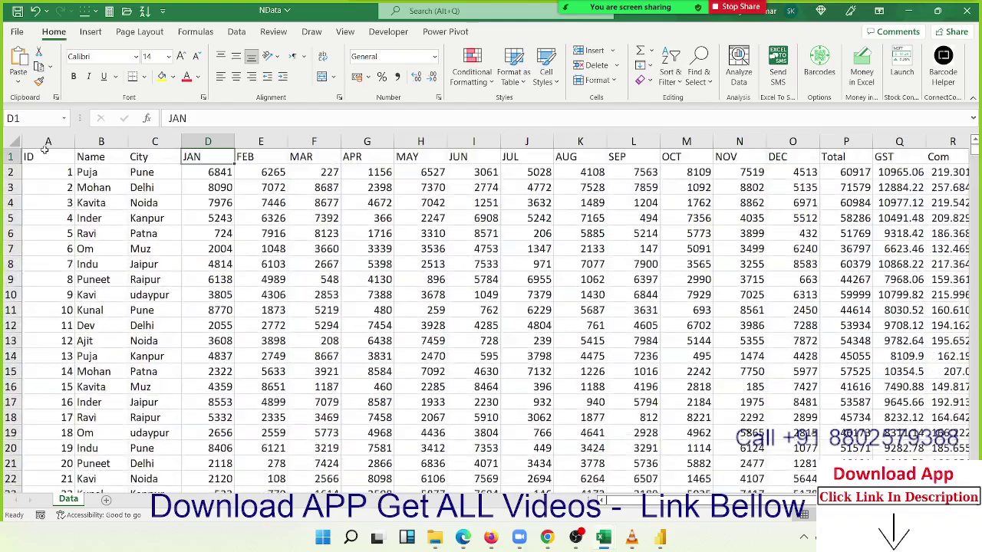
key(Right)
key(Right)
key(Right)
key(Right)
key(Right)
key(Right)
key(Right)
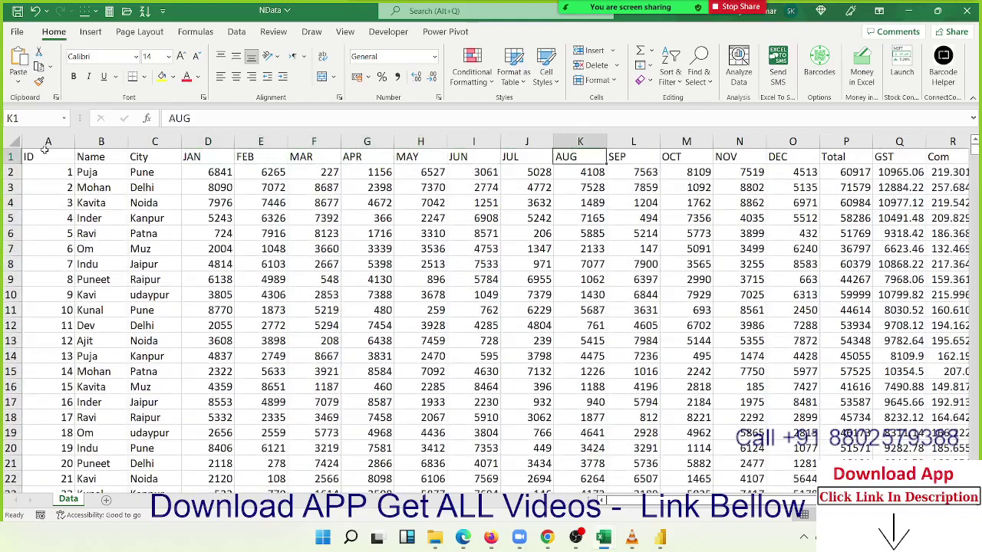
key(Right)
key(Right)
key(Right)
key(Right)
key(Right)
key(Right)
key(Right)
key(Right)
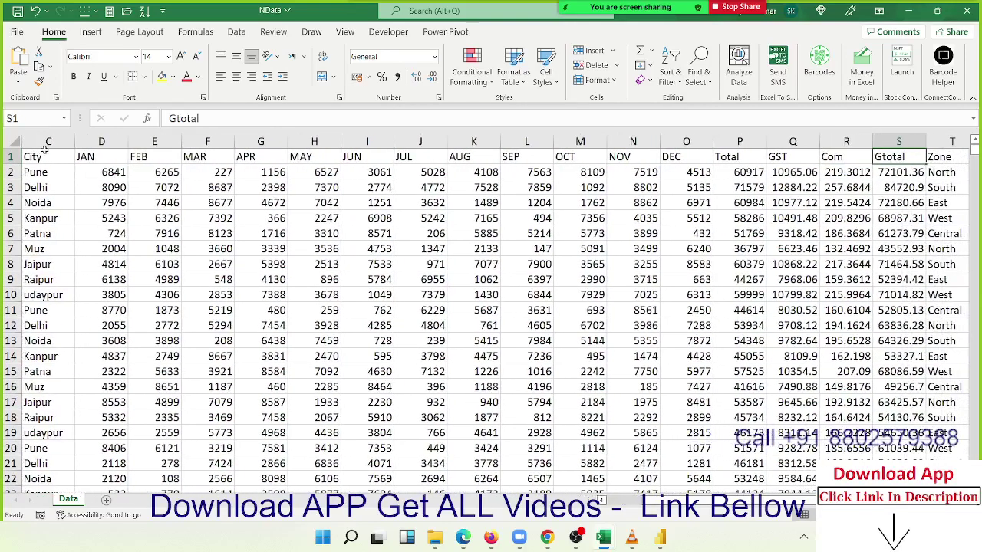
key(Right)
key(ctrl+Down)
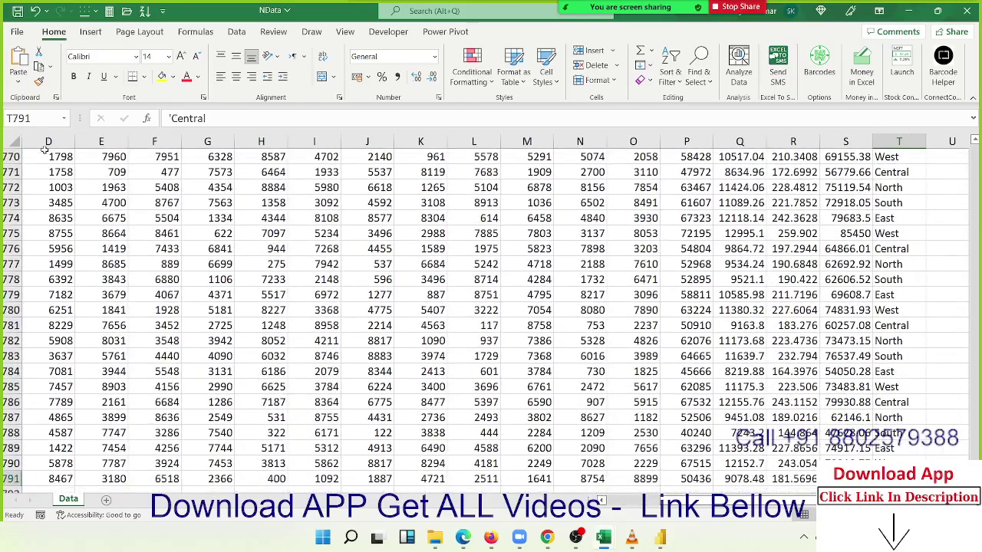
key(ctrl+Up)
key(ctrl+Left)
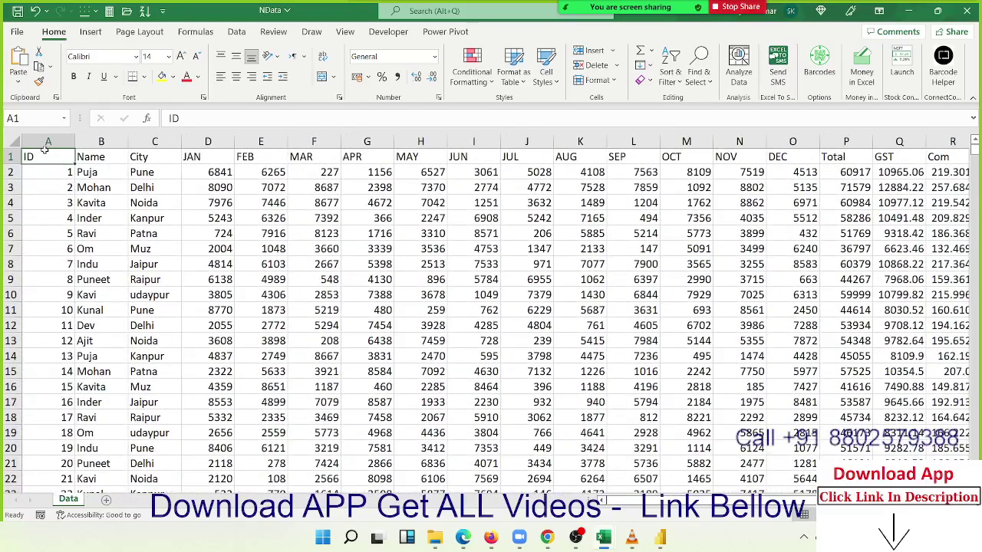
key(ctrl+n)
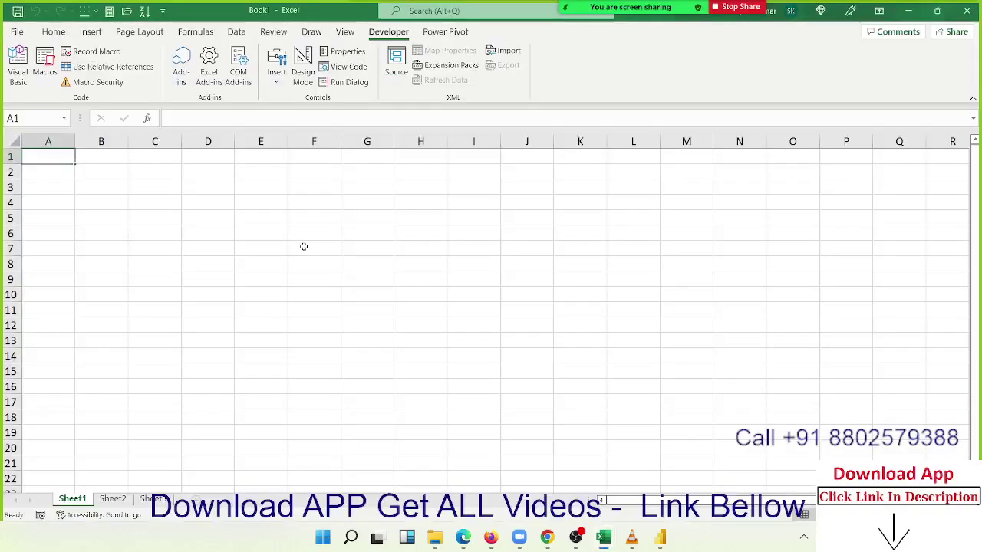
In Power BI, import from Excel by choosing the NData workbook in the Open dialog.
mouse_move(629, 531)
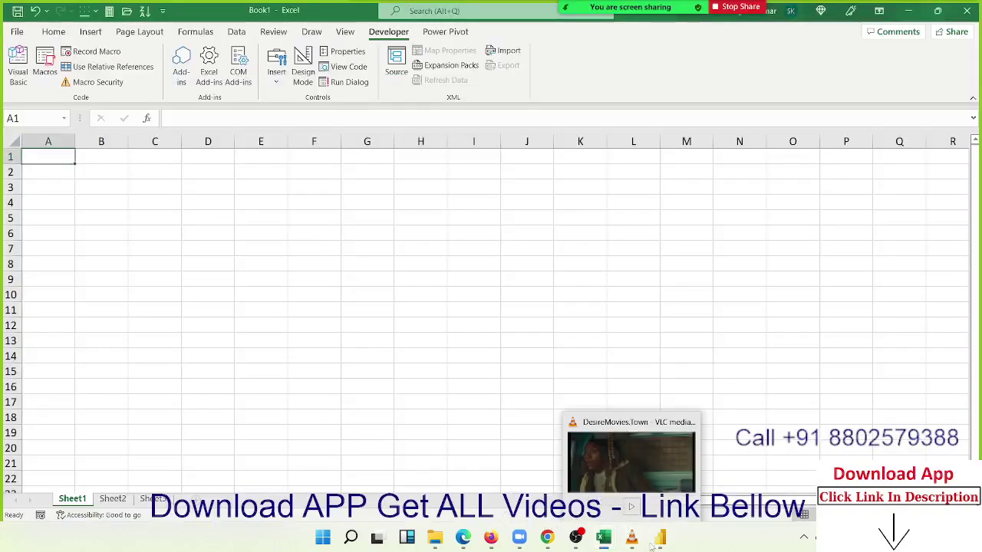
click(660, 537)
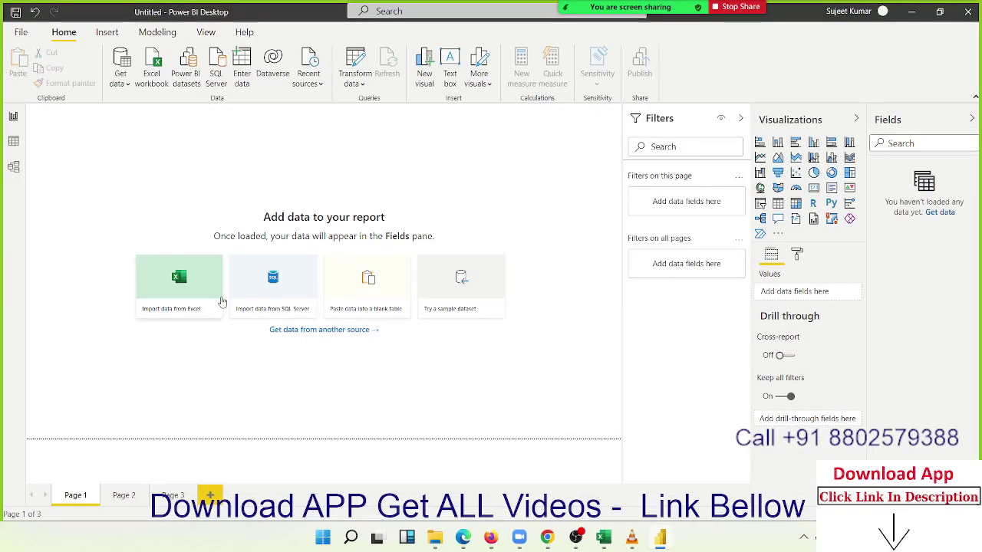
click(198, 300)
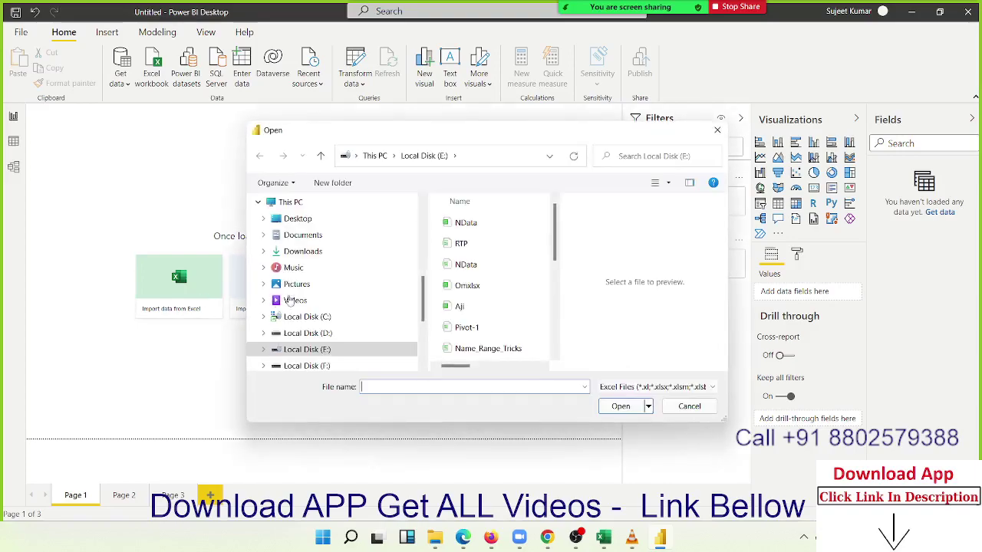
click(505, 227)
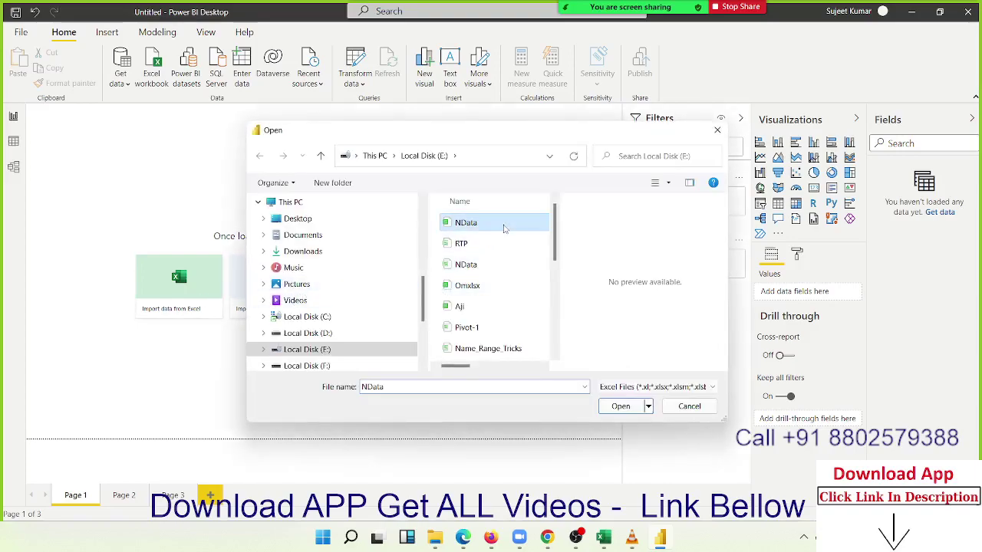
click(618, 409)
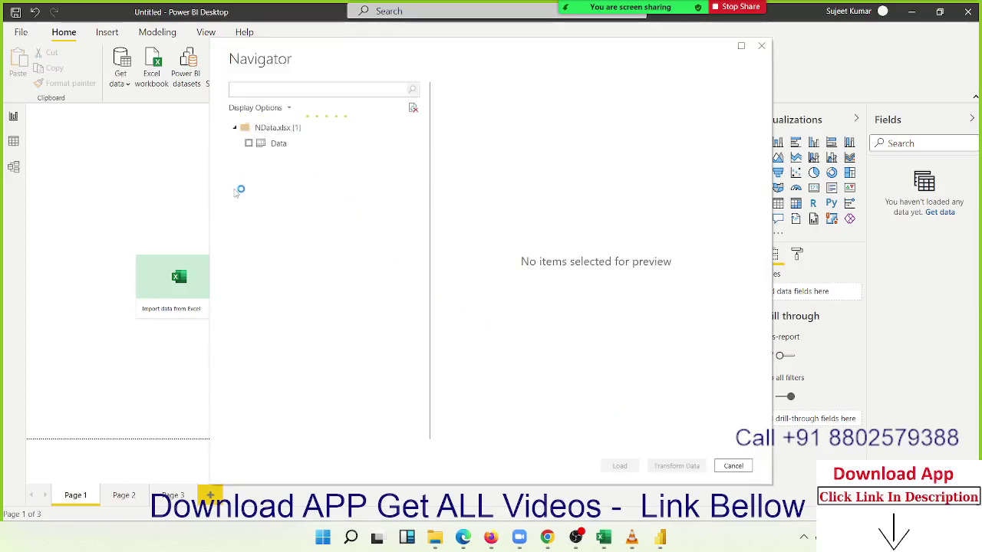
Tick the Data table in Navigator, check its preview, and load it.
click(249, 144)
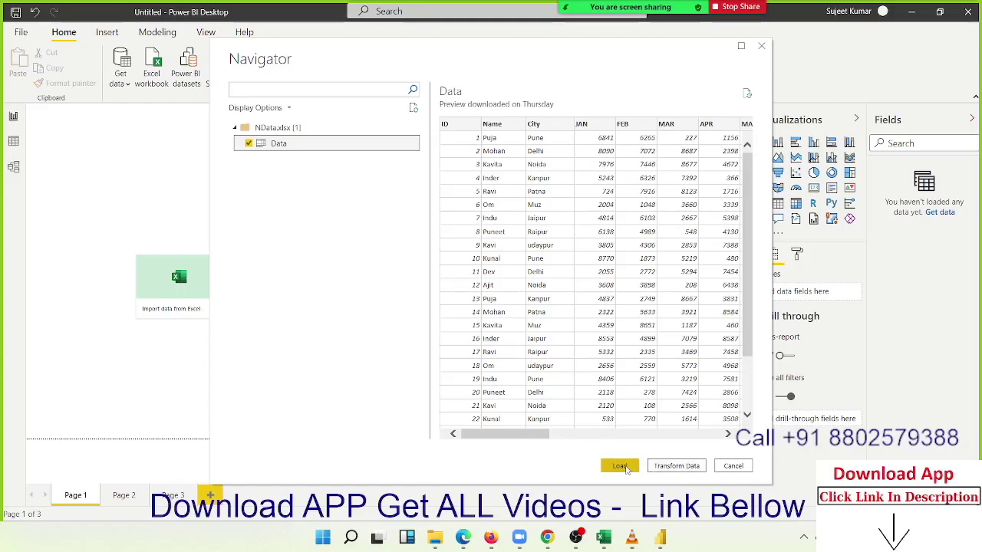
scroll(594, 373, down, 5)
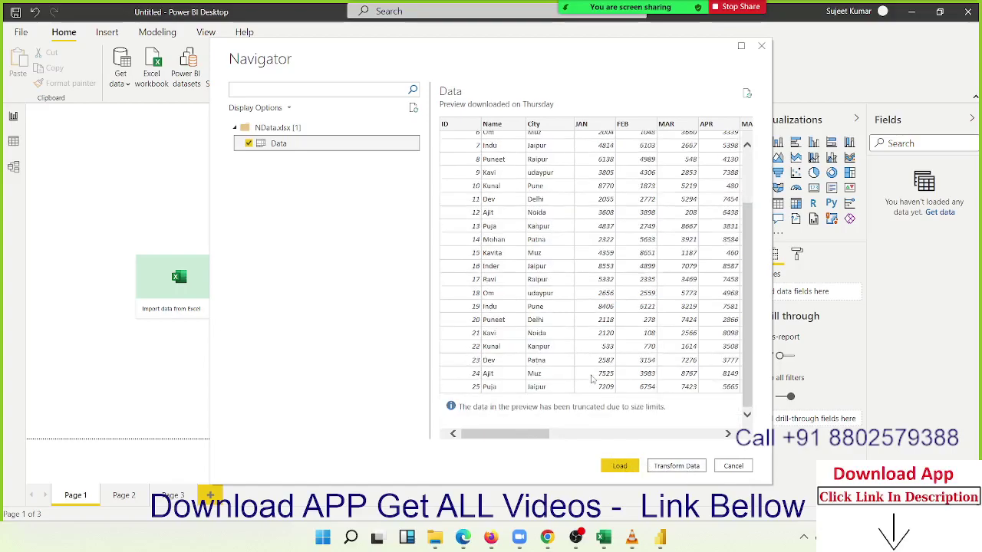
scroll(593, 379, up, 5)
mouse_move(514, 434)
mouse_down()
mouse_move(716, 424)
mouse_move(665, 423)
mouse_up()
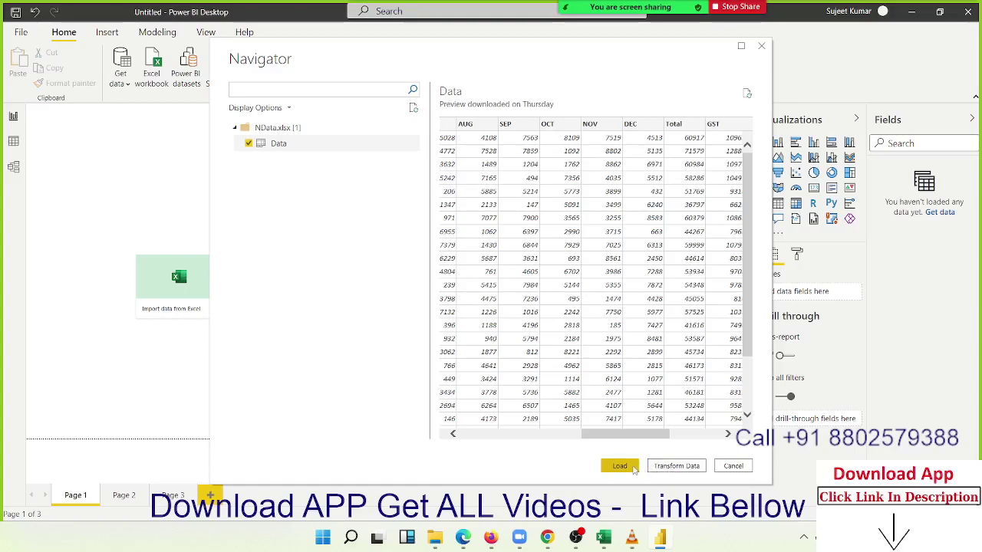
click(634, 468)
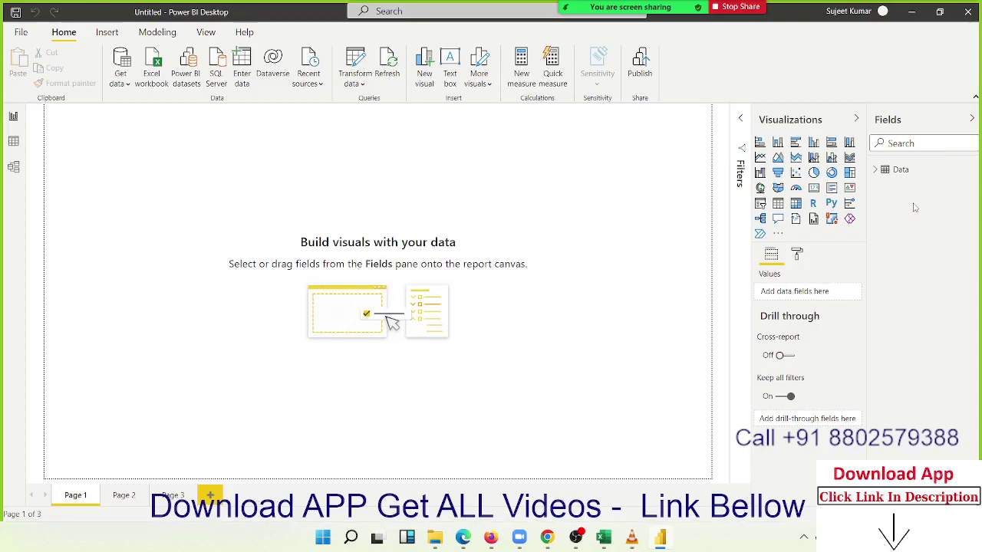
Expand Data in the Fields pane, then view its 790 rows in table view.
click(875, 170)
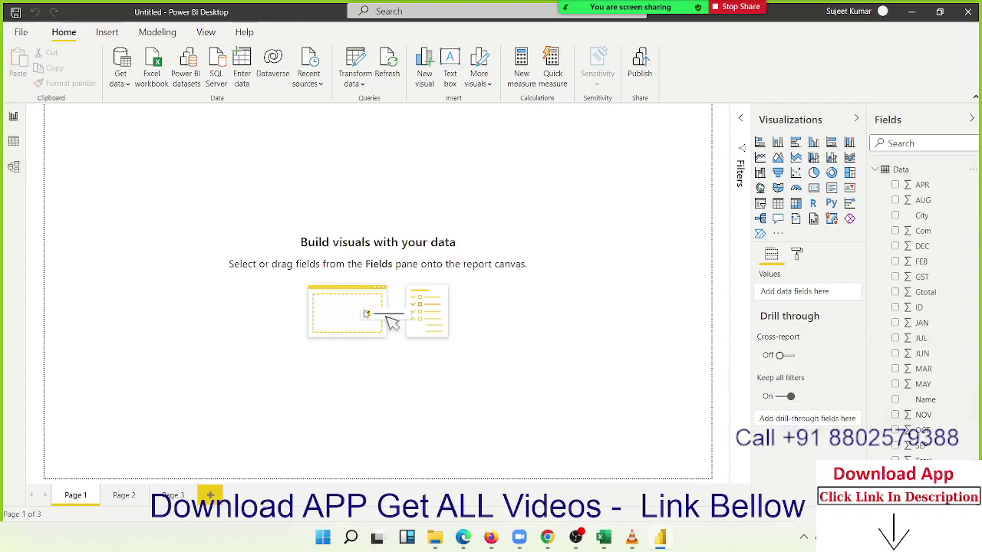
click(14, 144)
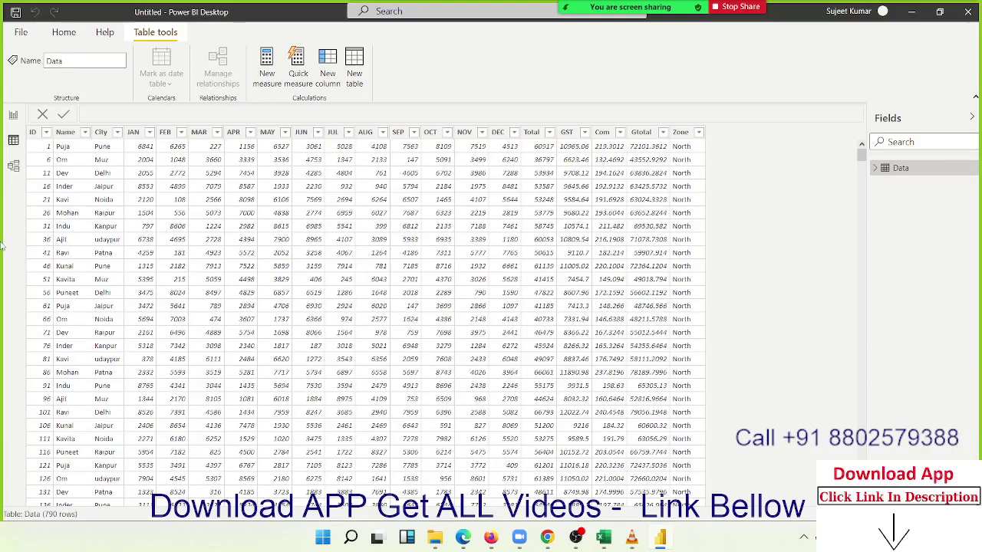
View the Data table in Model view, then go back to Report view.
click(13, 167)
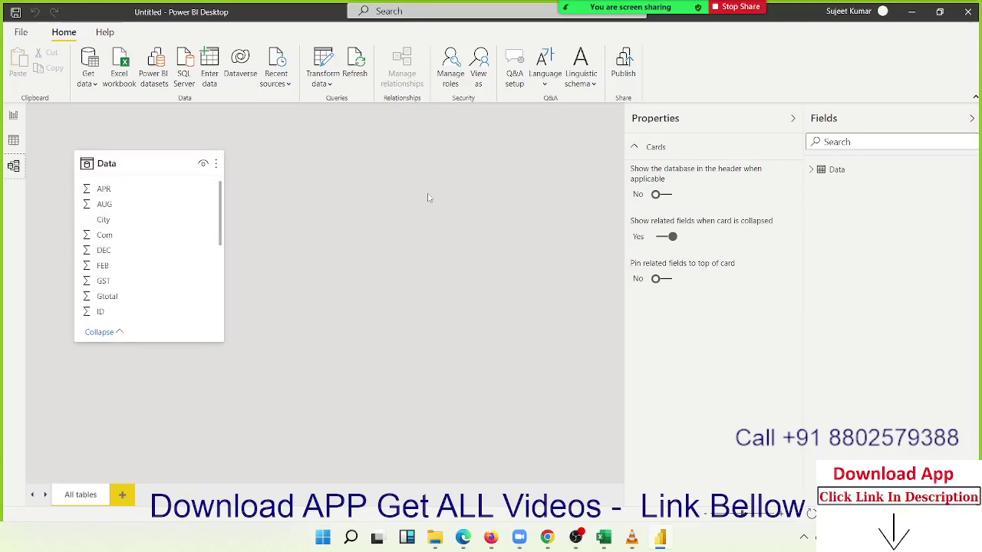
click(13, 118)
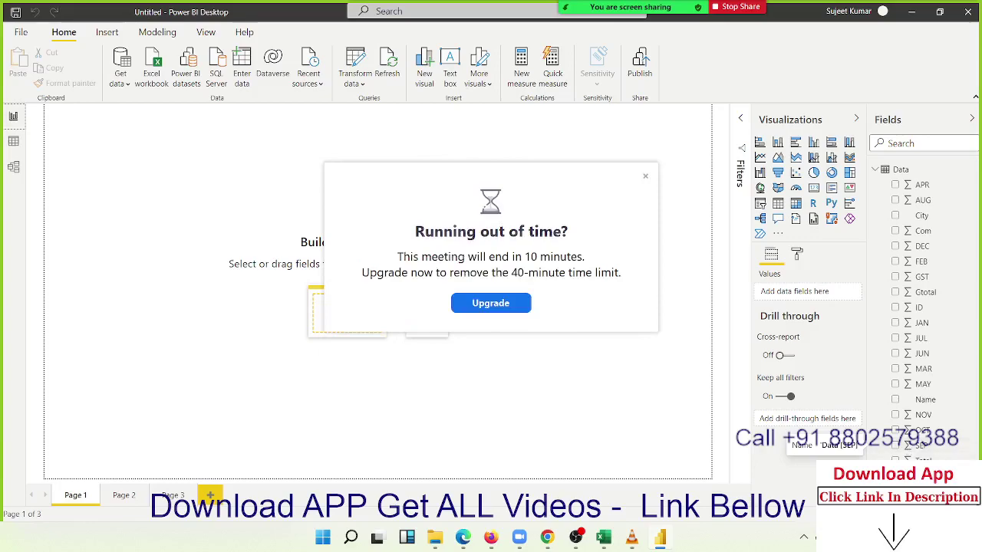
Close the Zoom 'Running out of time?' popup over the report canvas.
click(645, 177)
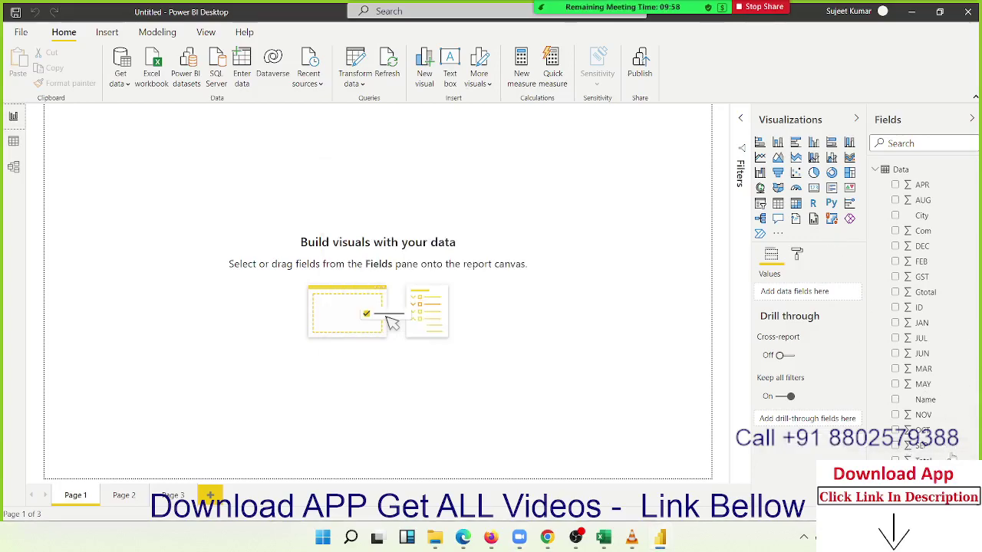